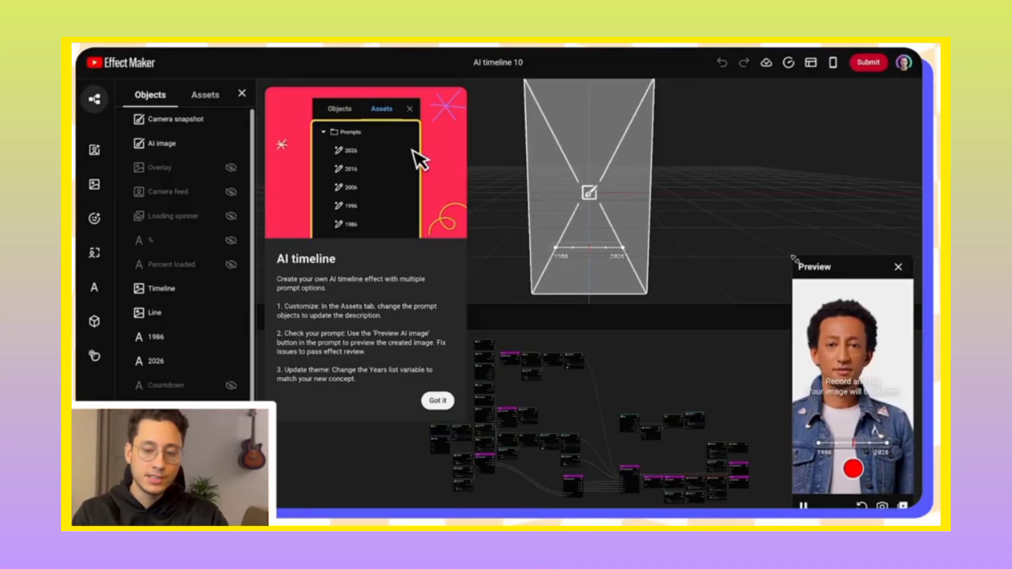
- Enlarge the effect preview and dismiss the AI timeline introduction card
drag(794, 259, 698, 89)
click(438, 401)
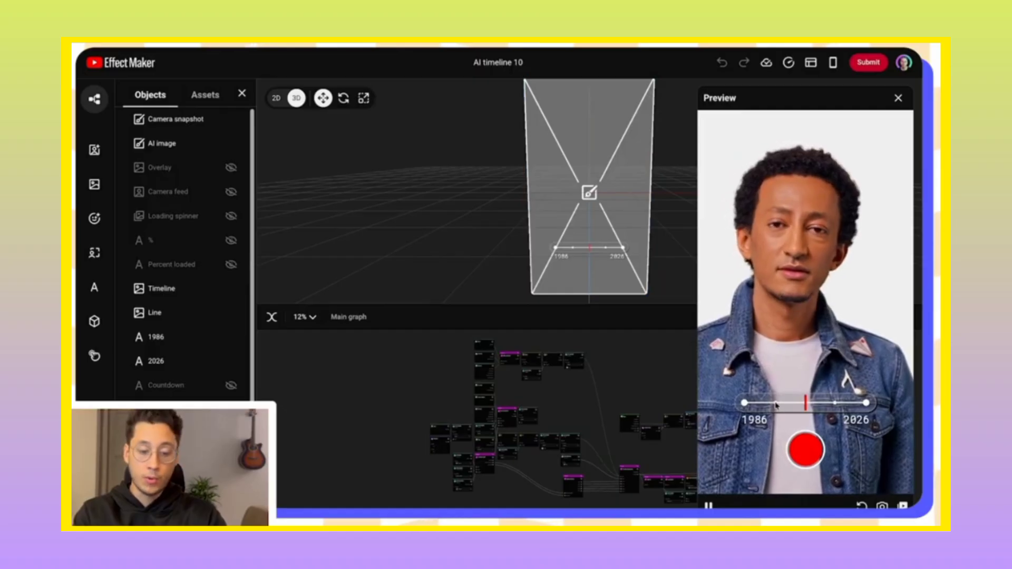
- Test the effect in the preview by generating timeline portraits and repositioning the round camera inset, and restart the preview
click(806, 450)
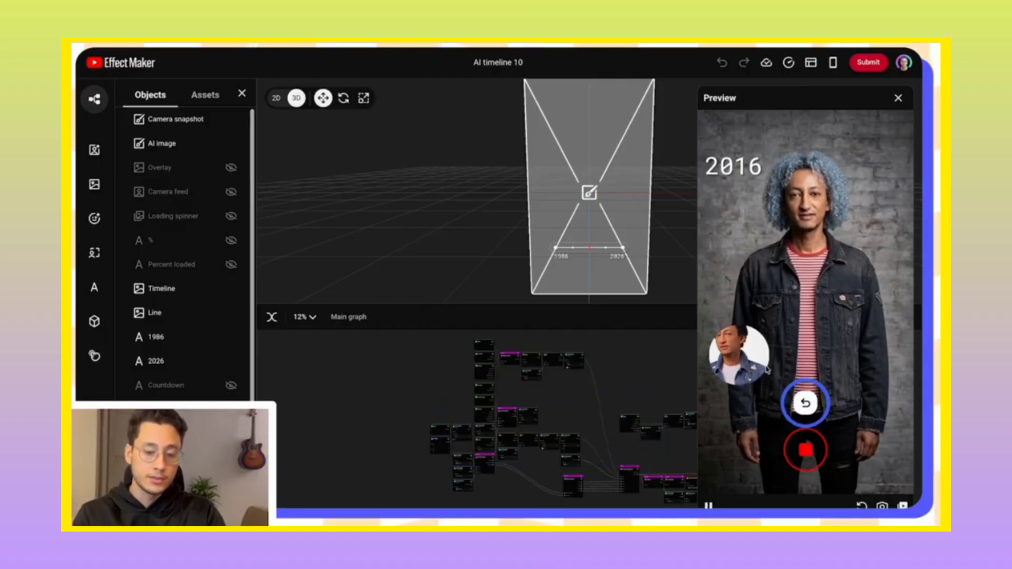
click(805, 404)
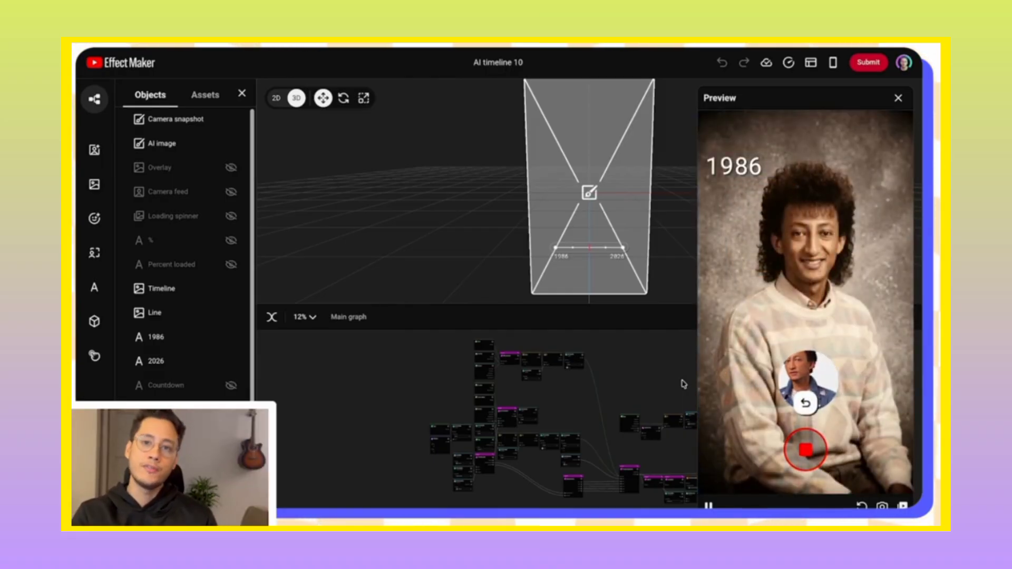
drag(784, 358, 734, 362)
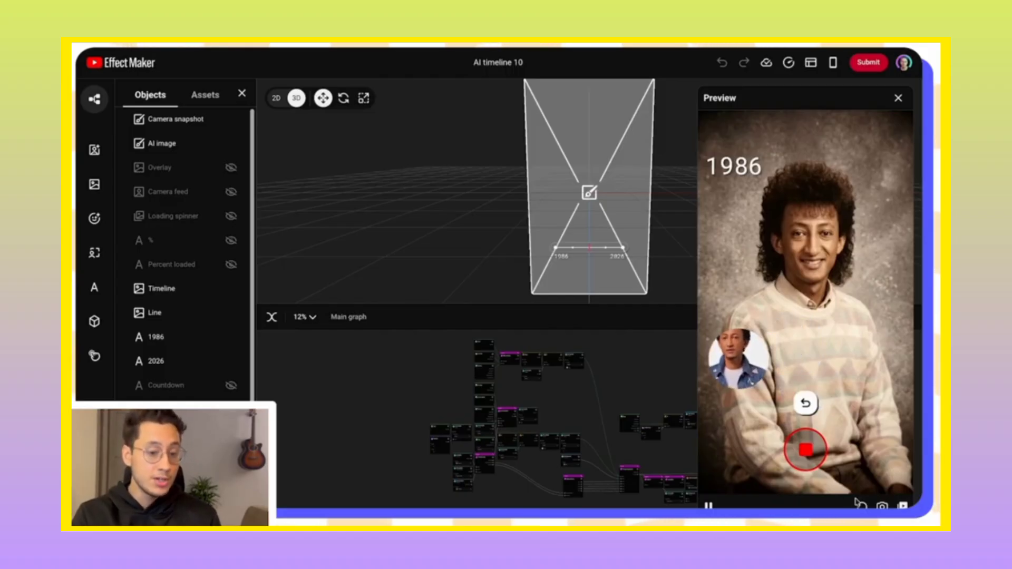
click(862, 506)
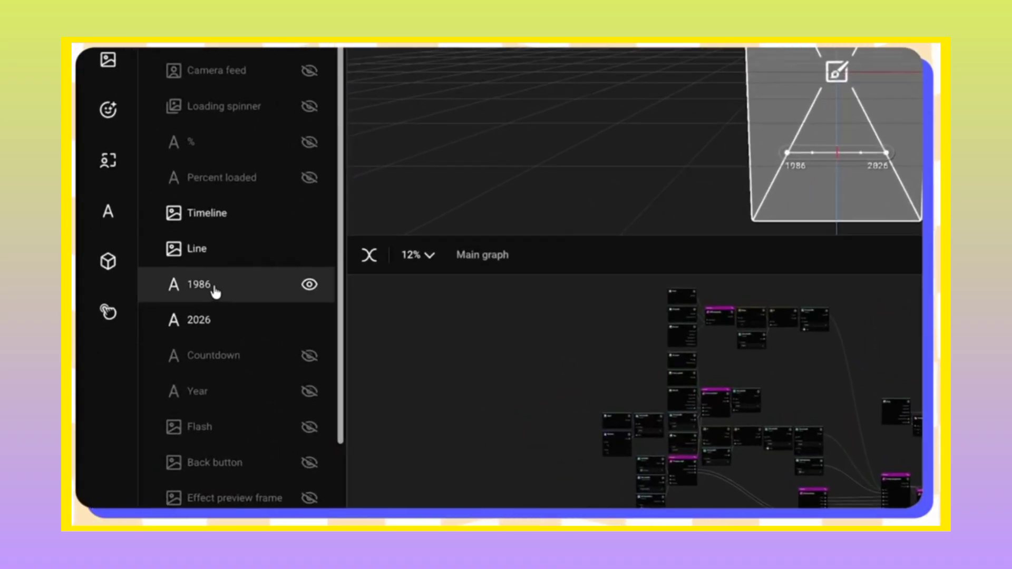
- Replace the text content of the 1986 timeline label with an ice cube emoji
click(232, 339)
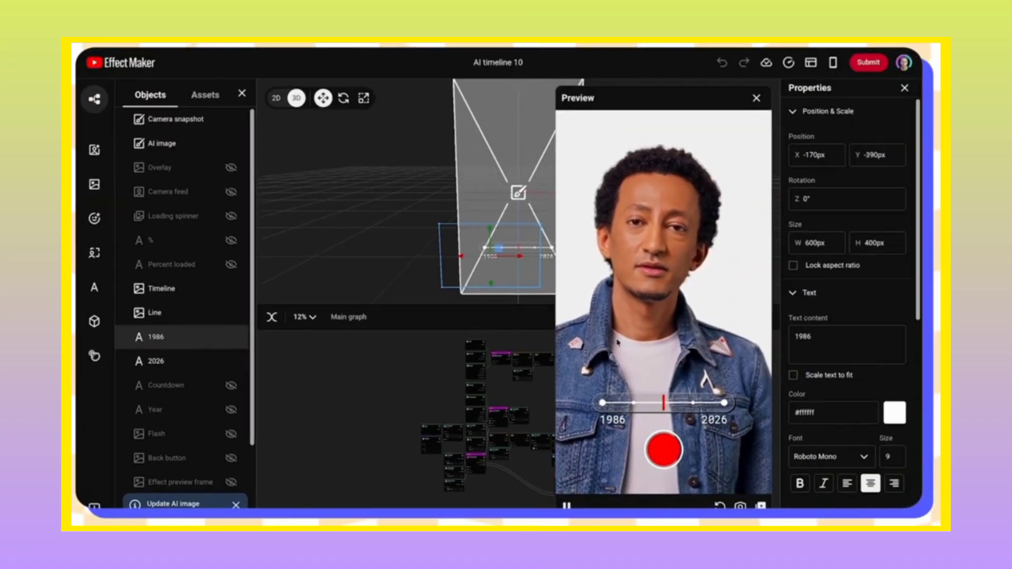
drag(829, 335, 794, 336)
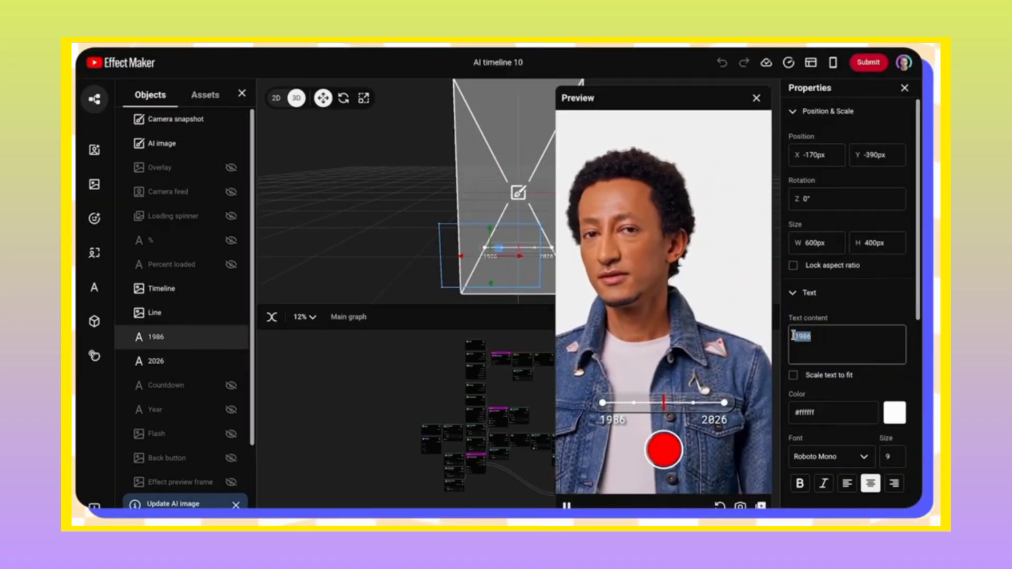
key(BackSpace)
key(ctrl+super+space)
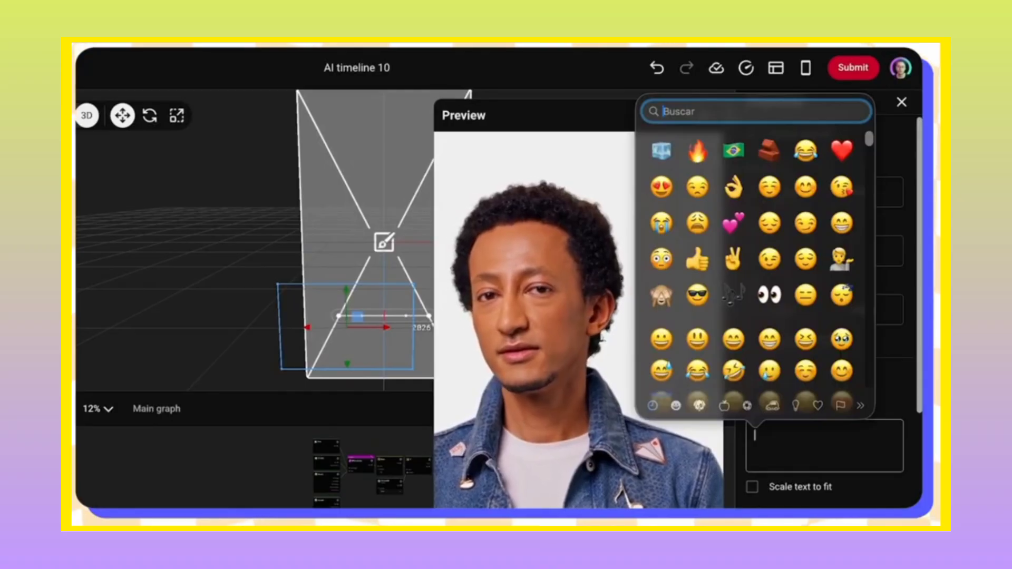
click(662, 152)
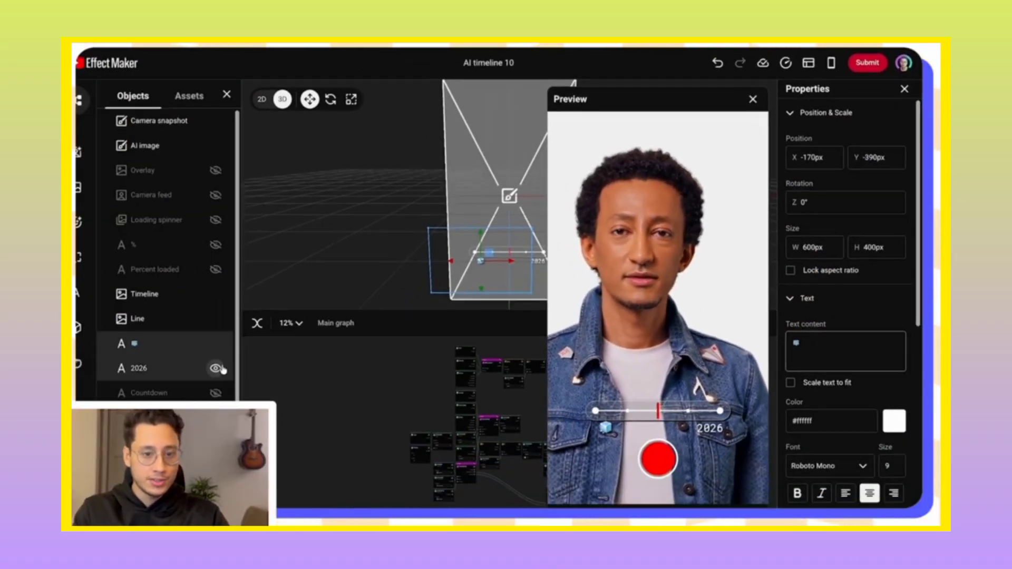
- Replace the text content of the 2026 timeline label with a fire emoji
click(182, 362)
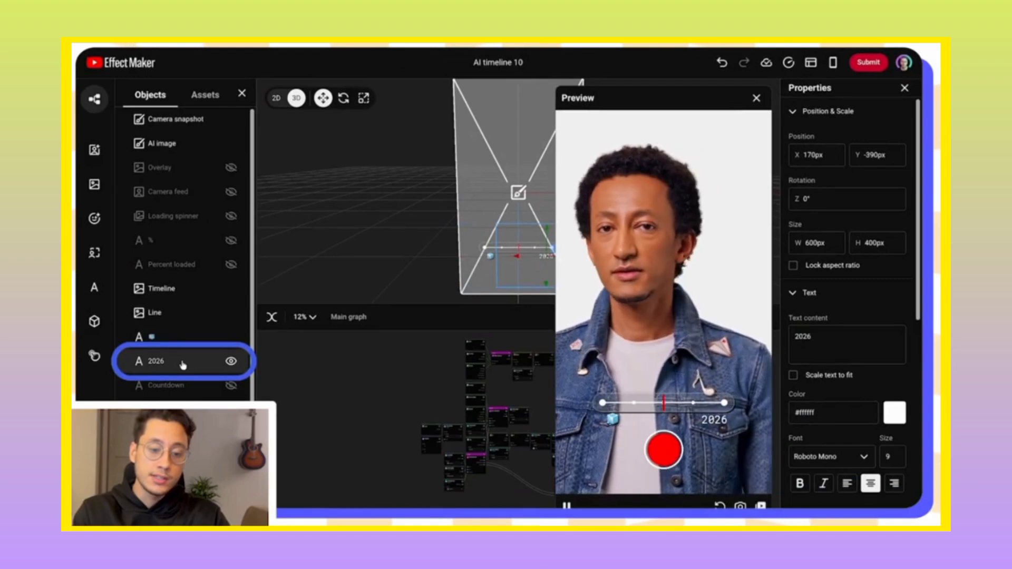
double_click(807, 338)
key(ctrl+super+space)
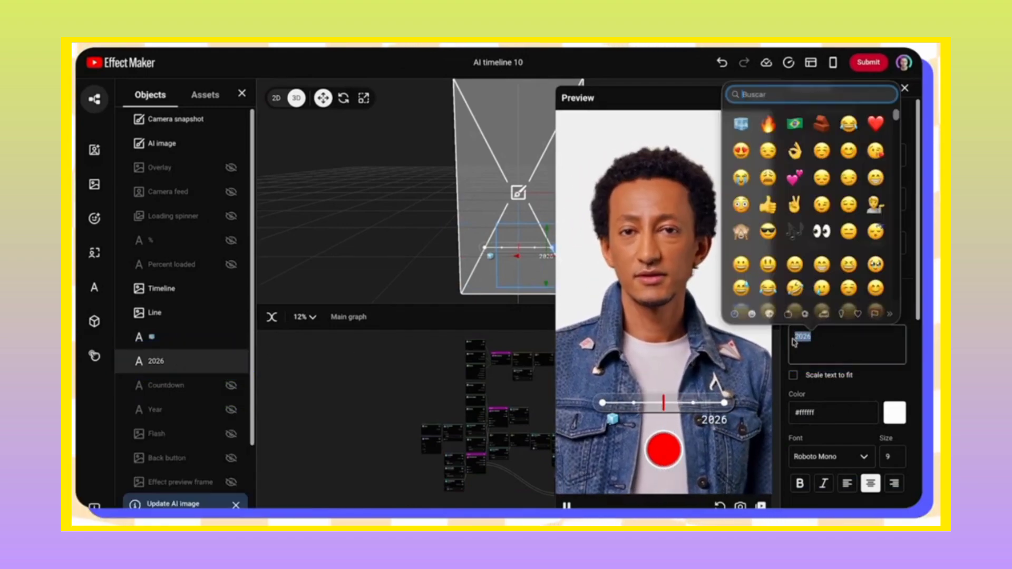
click(768, 124)
- Set the font size of the fire and ice cube emoji labels to 15
scroll(843, 317, down, 2)
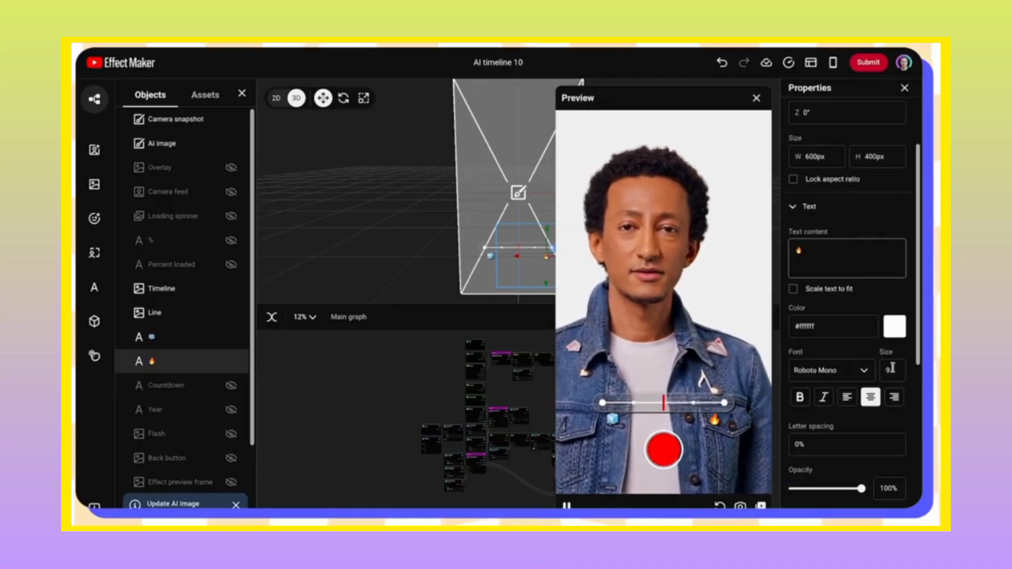
double_click(888, 370)
text(15)
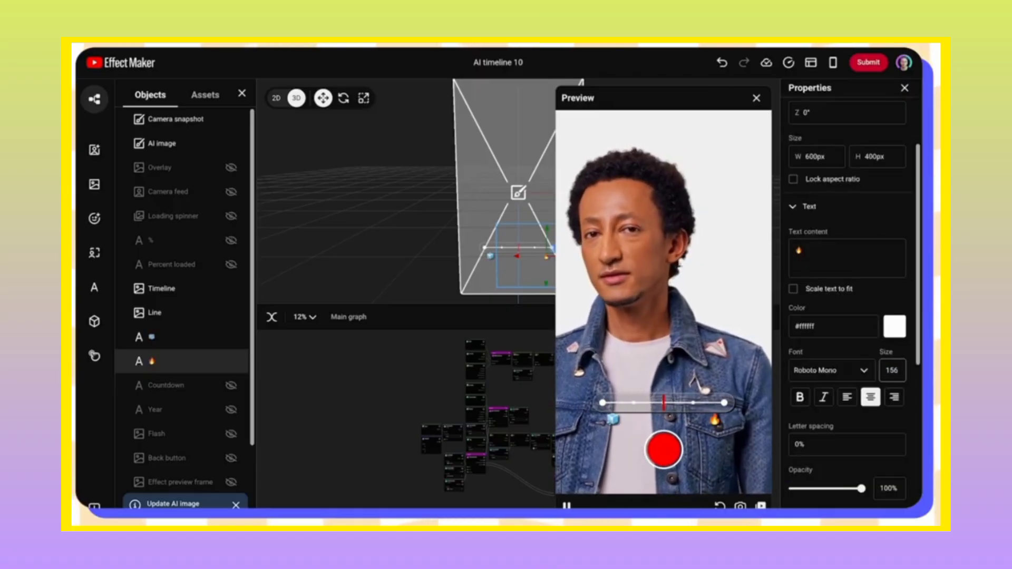
click(218, 333)
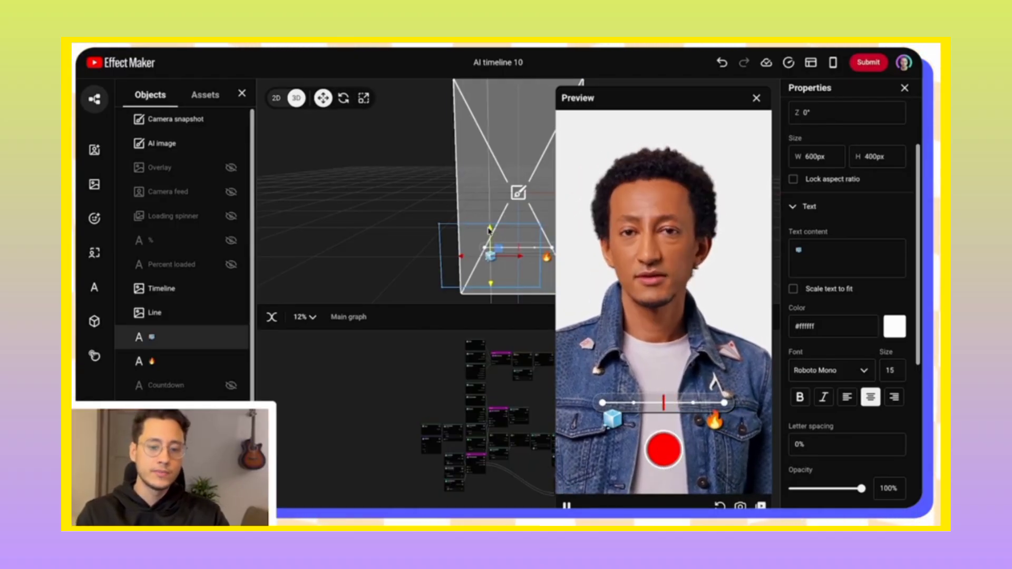
- Move the ice cube and fire emoji labels slightly lower beneath the timeline slider
drag(485, 230, 492, 237)
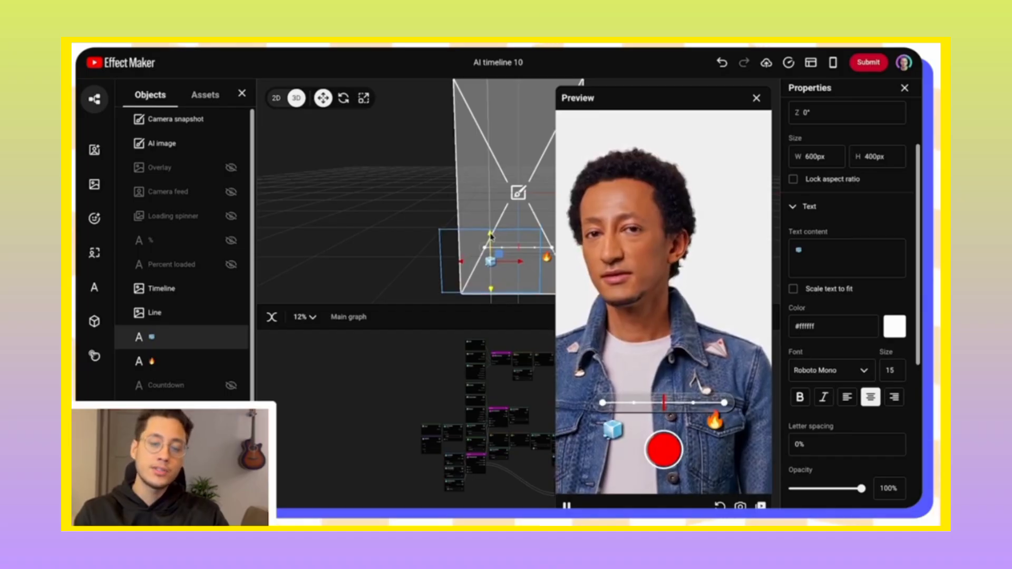
click(543, 233)
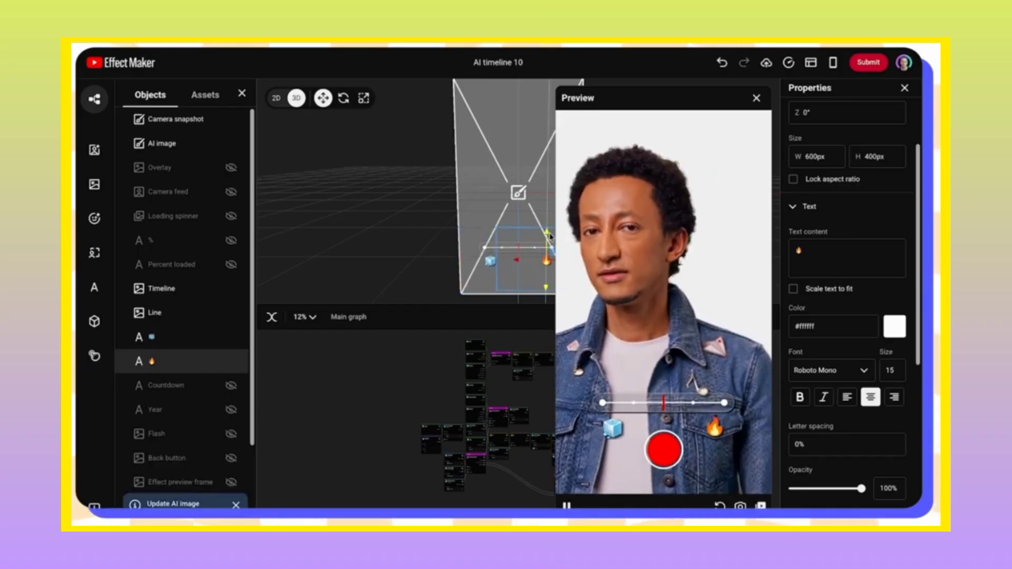
drag(440, 239, 396, 233)
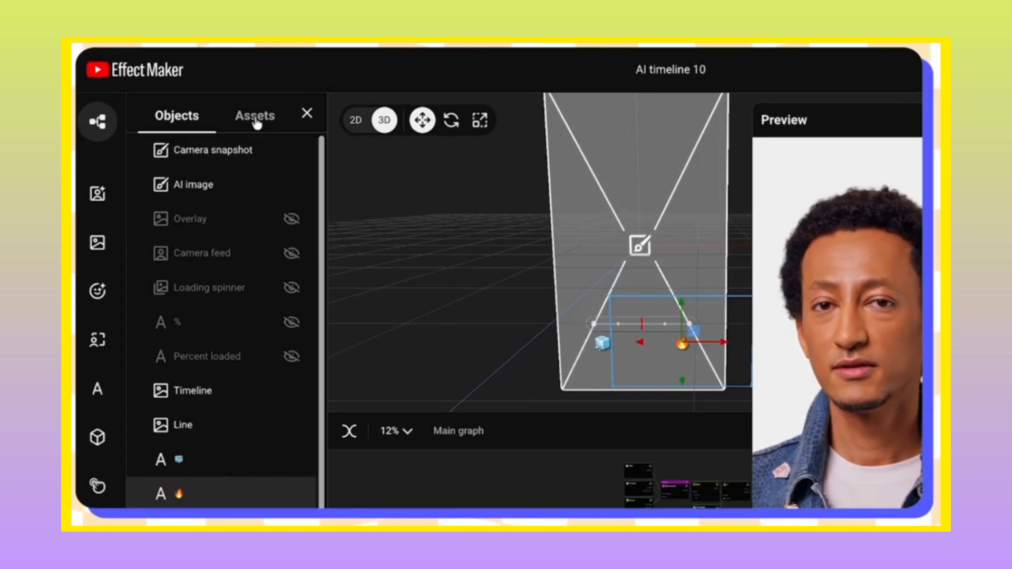
- Open the 2026 prompt among the assets and examine its available transformation types
click(206, 99)
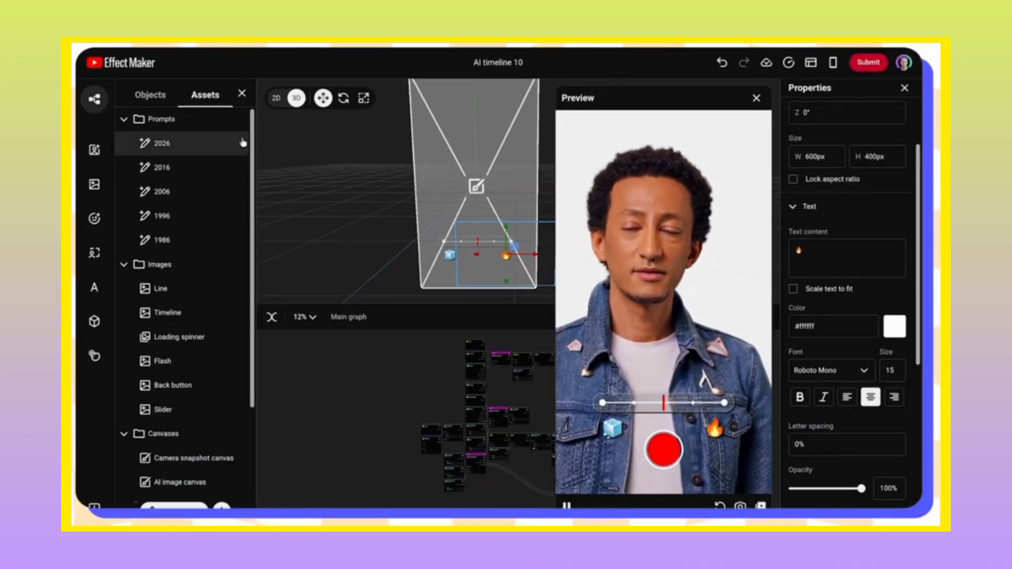
click(165, 146)
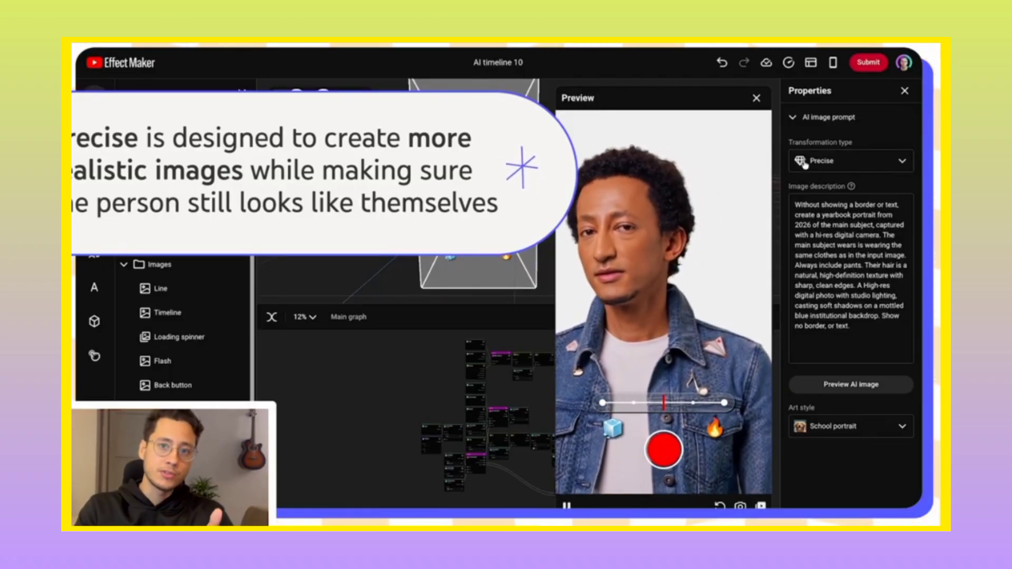
click(898, 164)
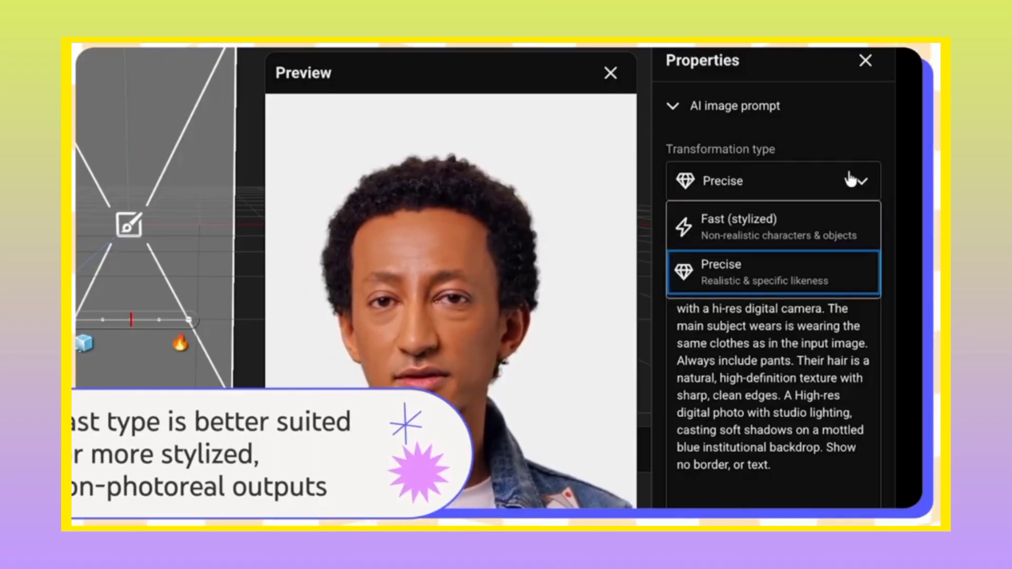
click(850, 181)
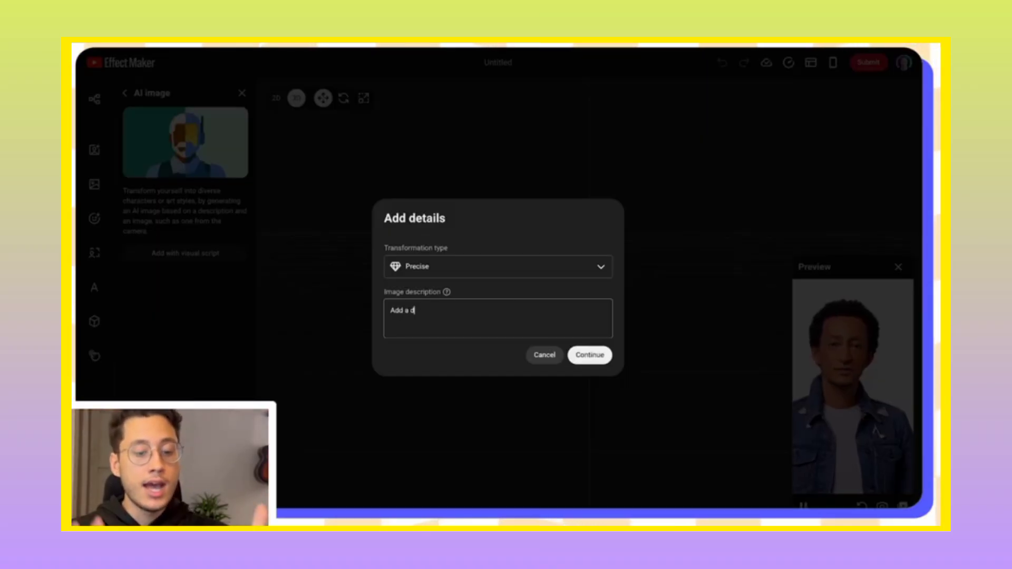
- Complete the Precise AI image description in the untitled project with "Add a disco ball with party"
text(isco ball with par)
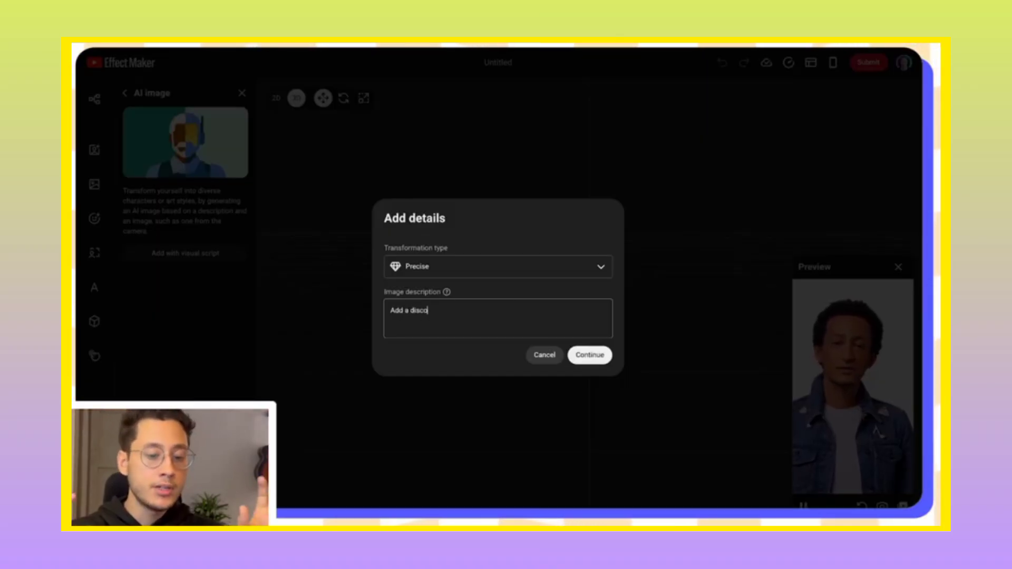
text(ty)
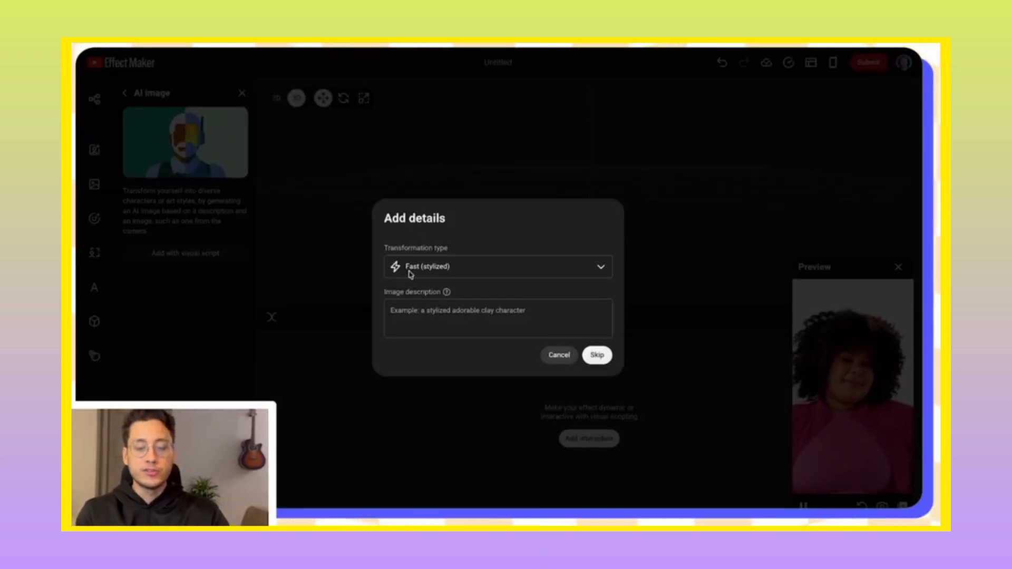
- Add an AI image with the Precise transformation type and the description "The user is wearing an astrounaut suit while floating in space."
click(411, 269)
click(402, 316)
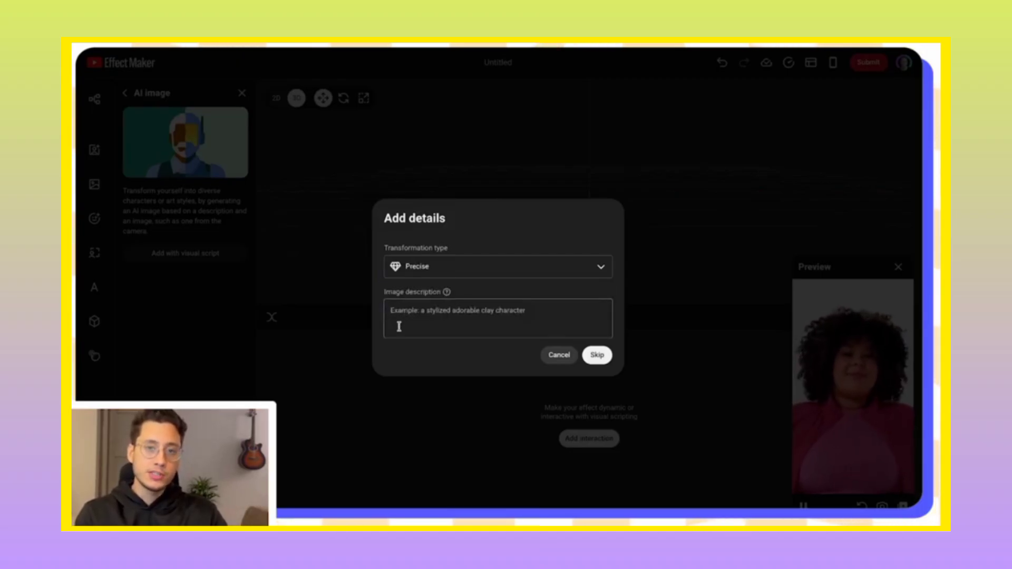
click(399, 327)
text(The user is wearing an as)
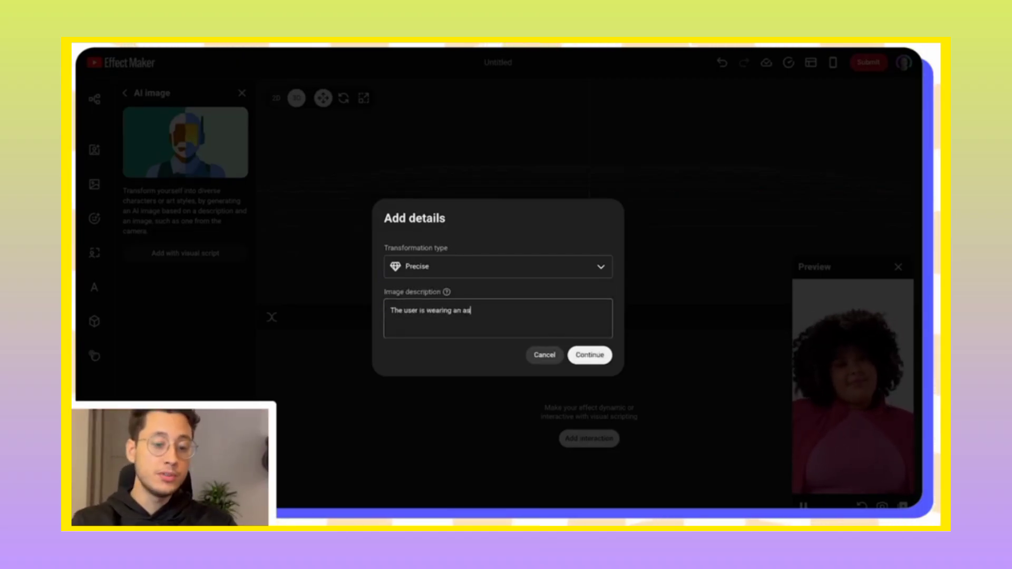
text(trounaut suit while floating in space.)
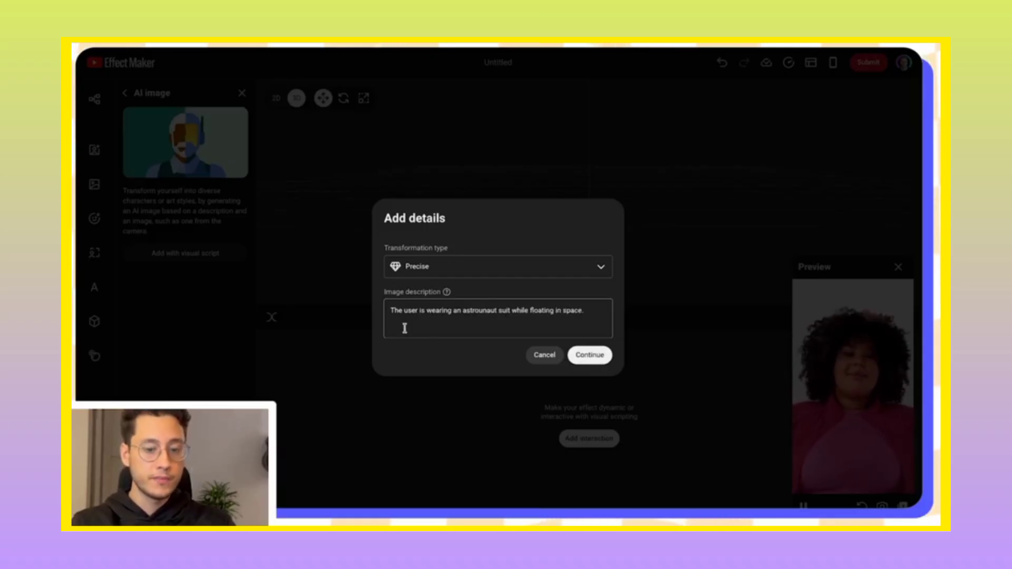
click(592, 356)
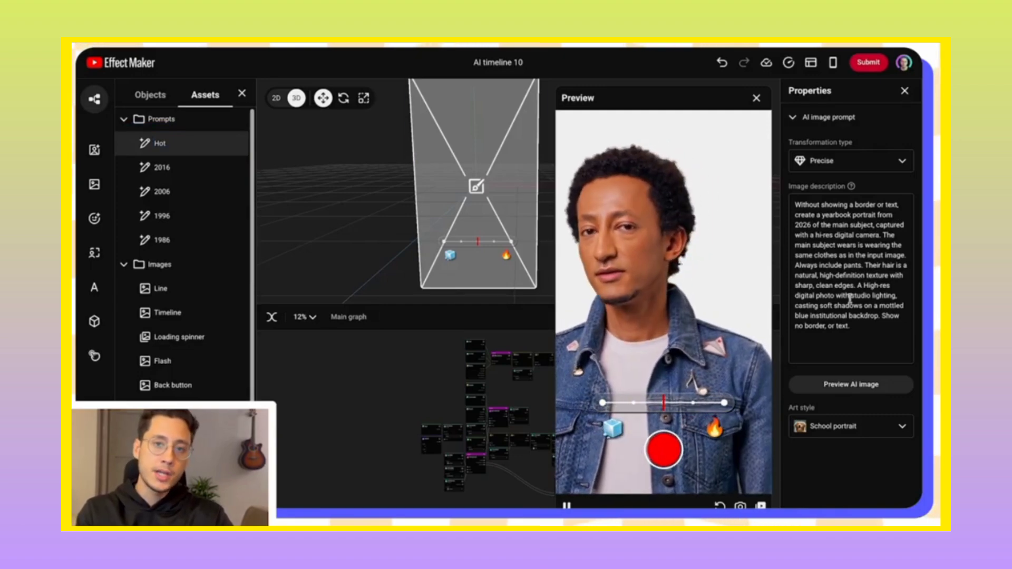
- Replace the Hot prompt's image description with "Hot summer climate, light clothing, damp fabric, sweaty skin, harsh sunlight, beach environment, intense warmtones."
key(ctrl+a)
key(BackSpace)
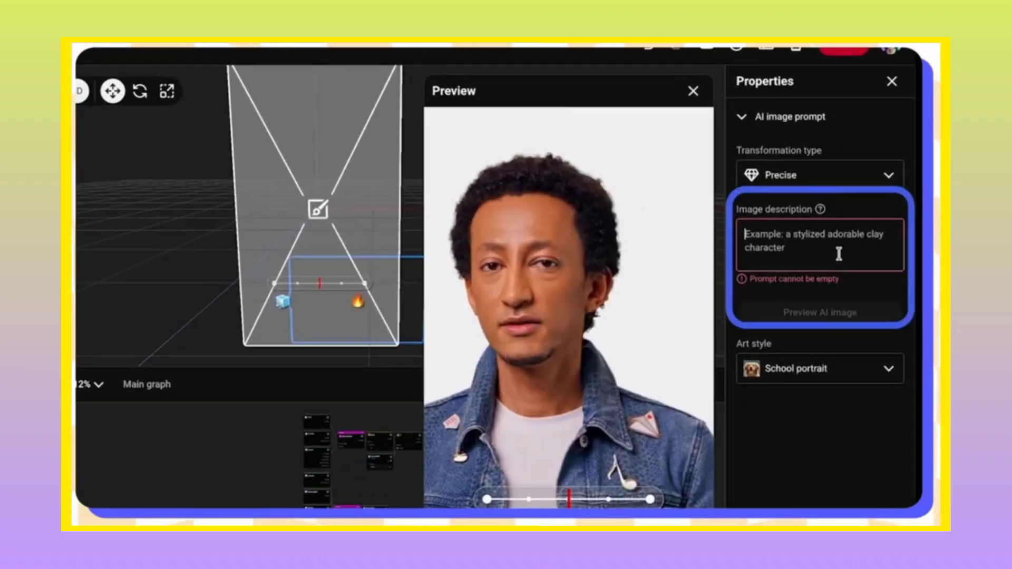
text(Hot summer climate, light clothing, damp fabr)
text(ic, sweaty skin, harsh sunlight, beach environment , intense wa)
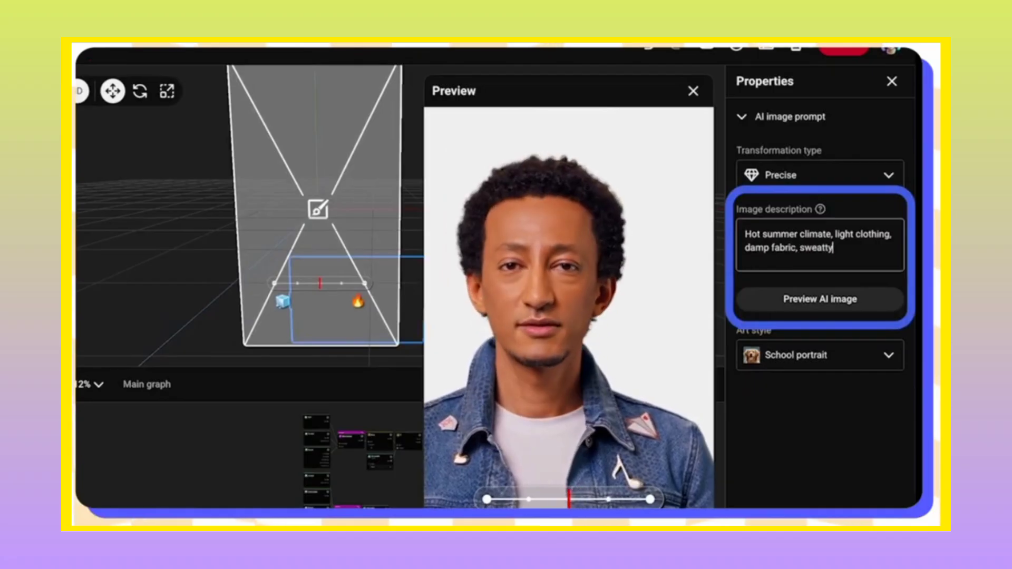
text(rmtones.)
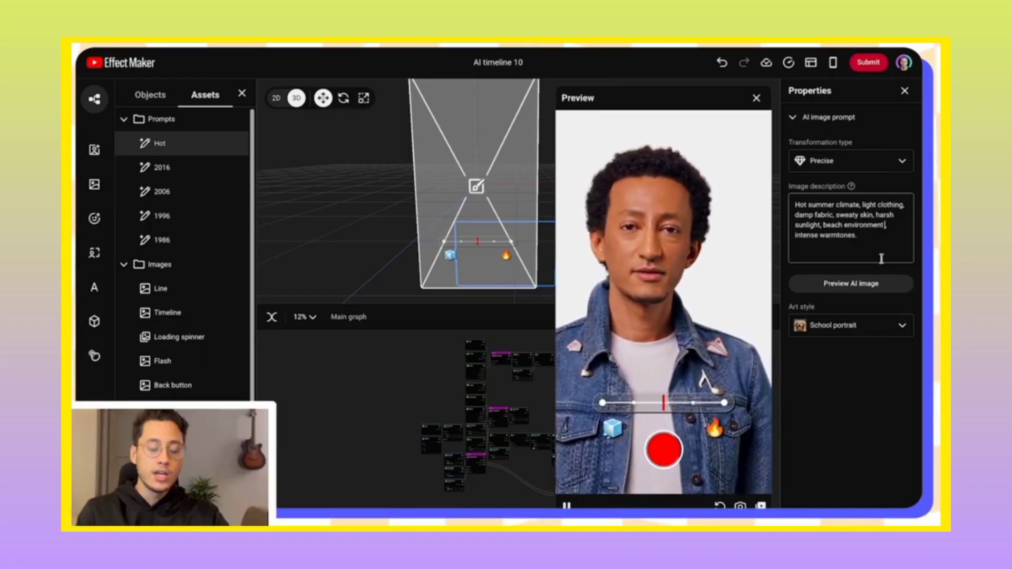
key(BackSpace)
click(847, 378)
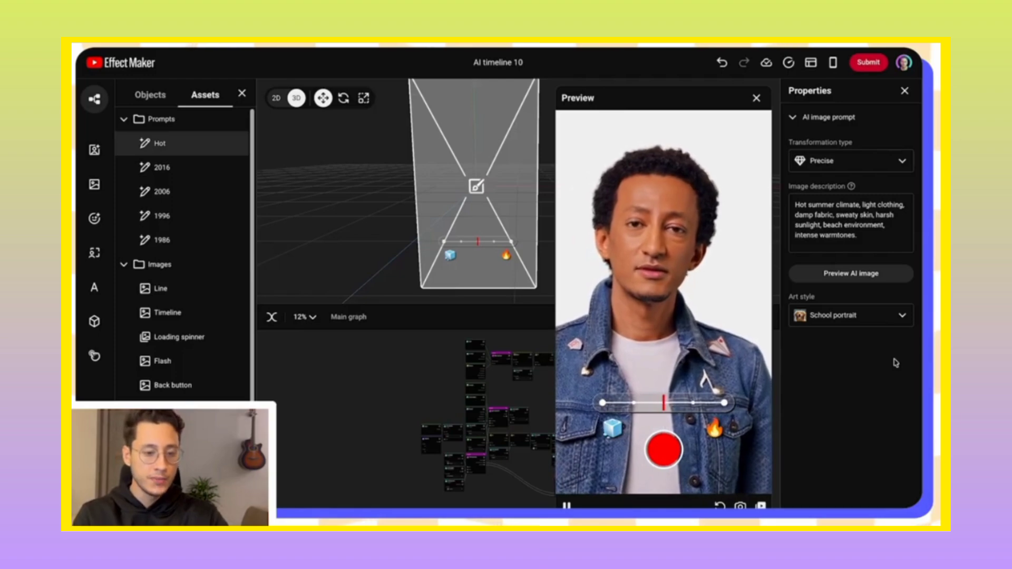
- Preview the AI images for the Hot prompt and set its art style to From description
click(855, 276)
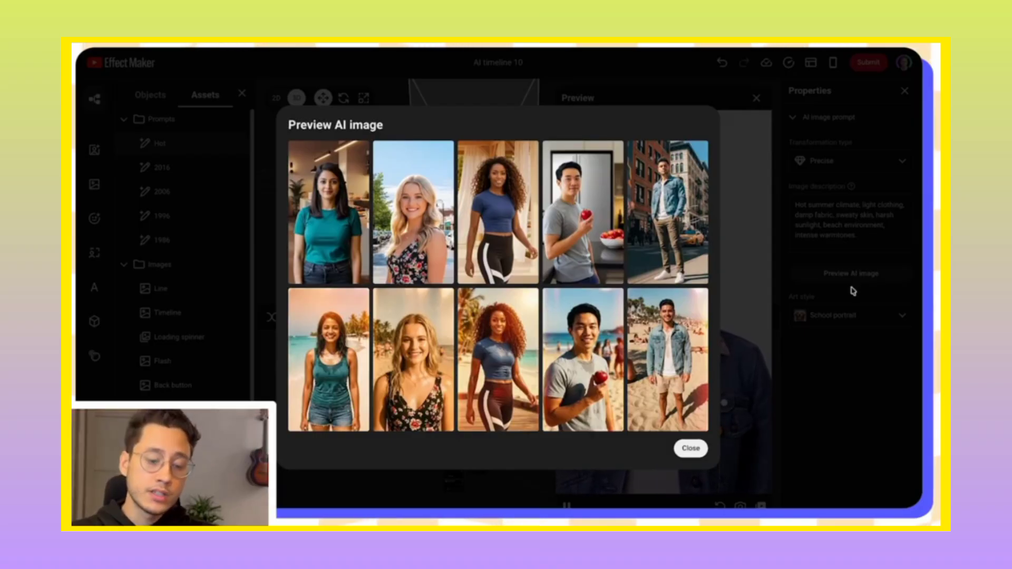
click(689, 449)
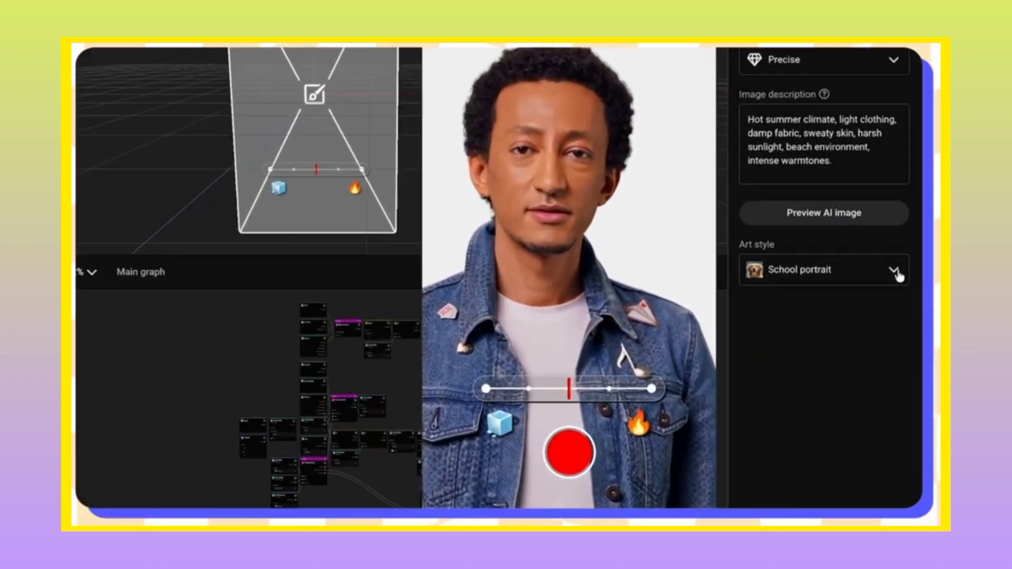
click(902, 316)
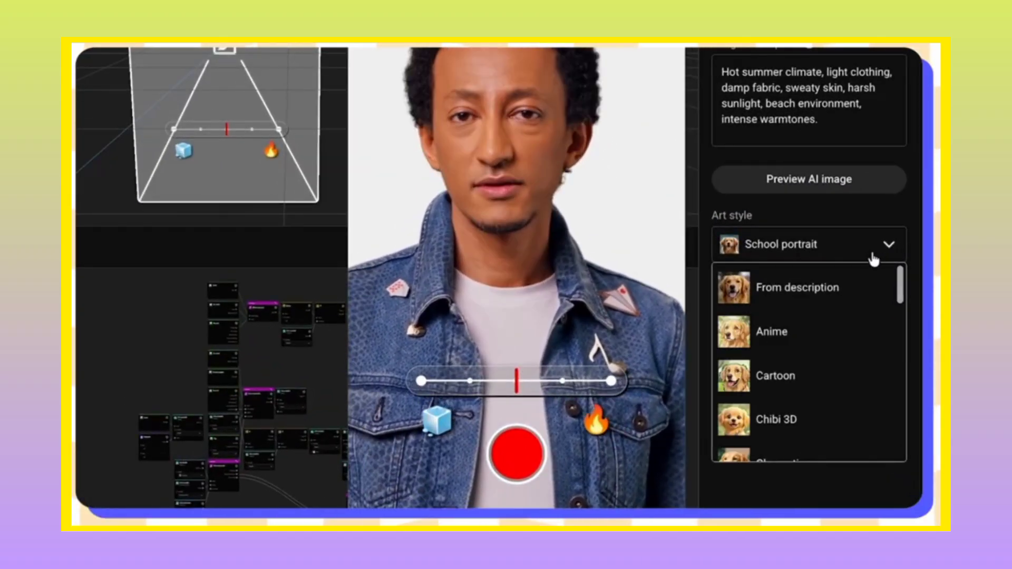
click(768, 295)
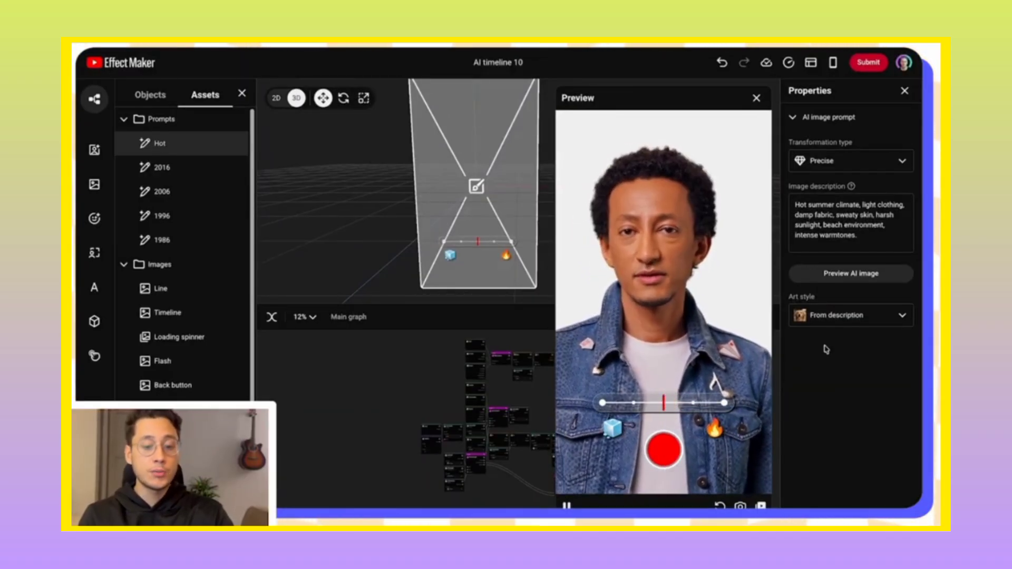
- Preview the Hot prompt's AI images and describe the warm prompt as "Warm climate, light clothing, sunny environment, soft golden light, relaxed summer mood."
click(856, 280)
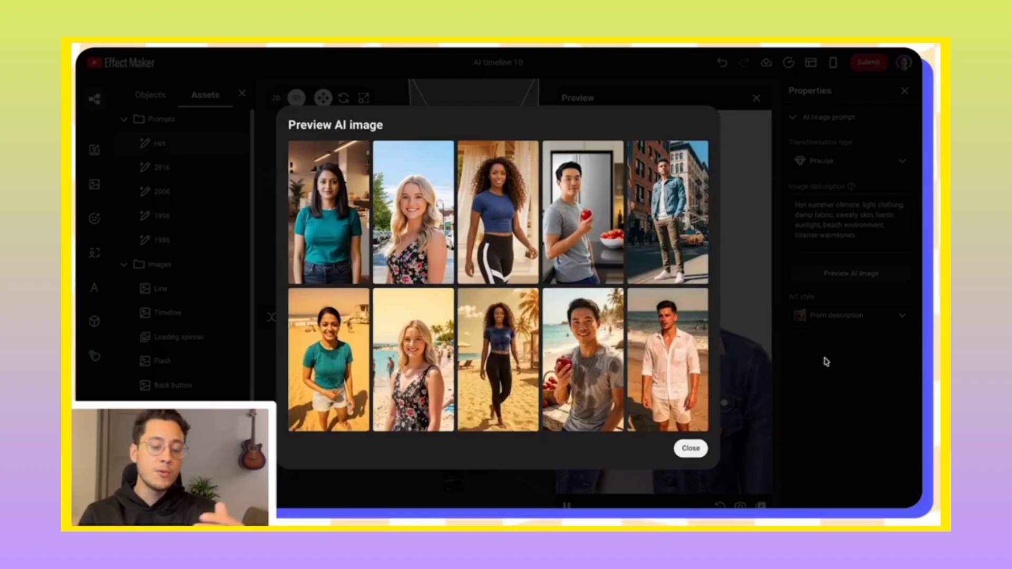
click(689, 449)
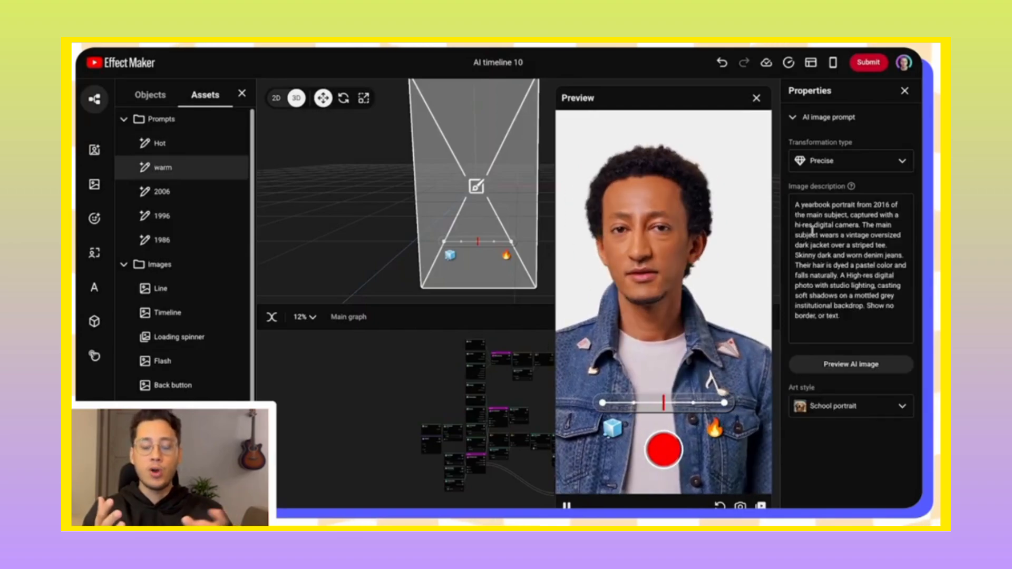
text(Warm climate, light clothing, sunny environment, soft golden light, relaxed summer mood.)
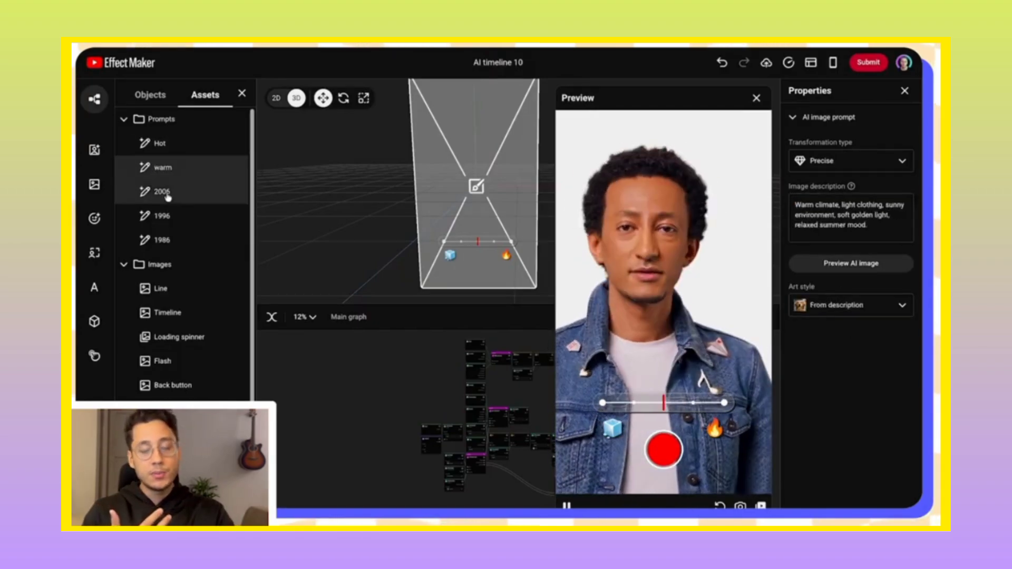
- Rename the 2006 prompt to mild and describe it as "Mild climate, casual outfit, everyday environment, balance lighting, natural mood."
click(163, 192)
key(ctrl+a)
text(Mild climate, casual outfit, everyday environment, balance lighting.)
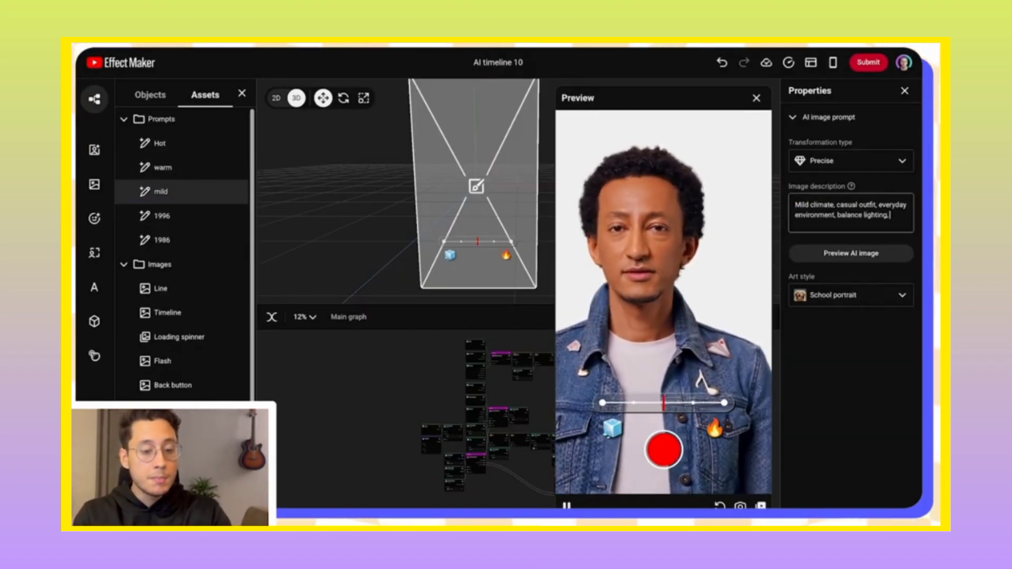
text( natural mood.)
- Rename the 1996 prompt to cool and replace its image description with one beginning "Cool weather, light jacket, minimal layers"
double_click(162, 216)
text(cool)
click(851, 215)
key(ctrl+a)
text(Cool weather, light jacket, minimal layers, mild chil)
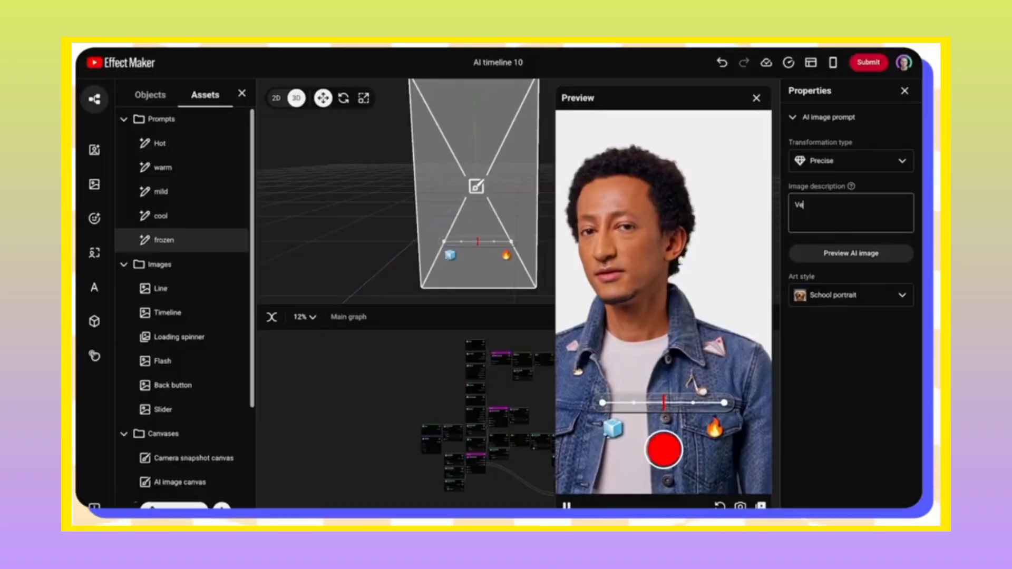
- Describe the frozen prompt as "Very cold climate, heavy winter coat, gloves and scarf, snowy environment, pale skin, exaggerated blue tones." and preview its AI images
text(ry cold climate, heavy winter coat, gloves and scarf, snowy enviro)
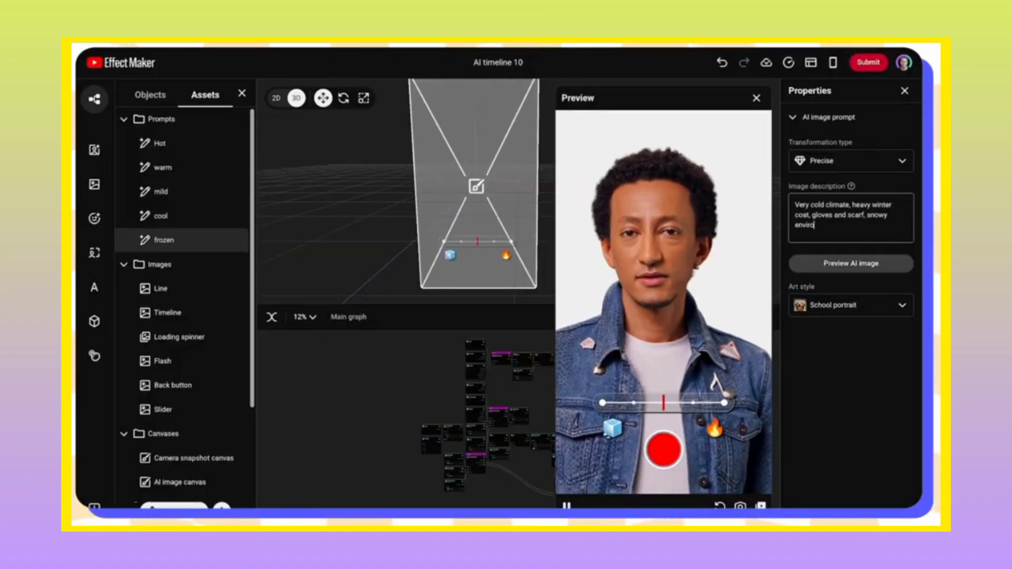
text(nment, pale skin, exaggerated blue tones.)
click(864, 279)
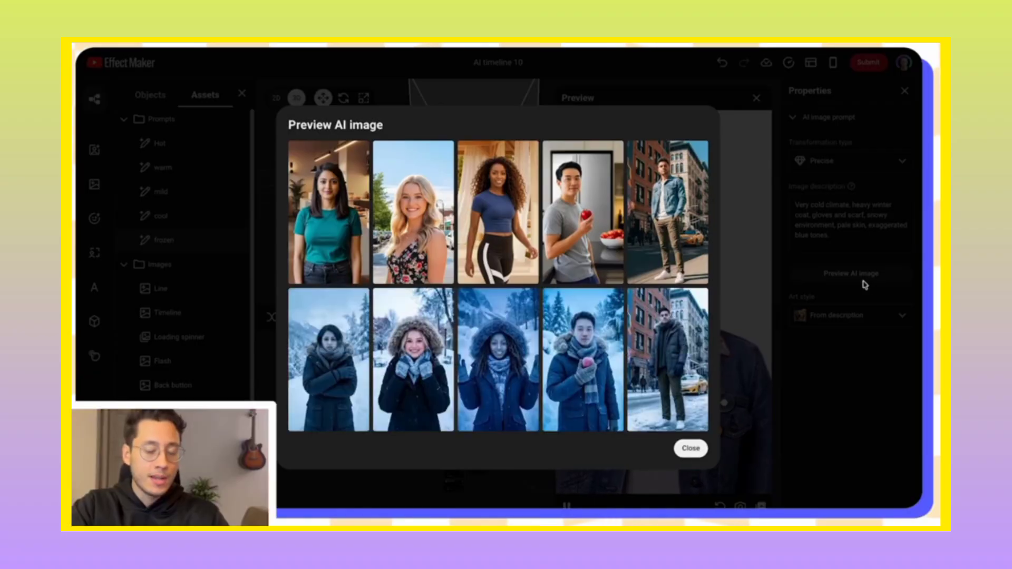
click(692, 455)
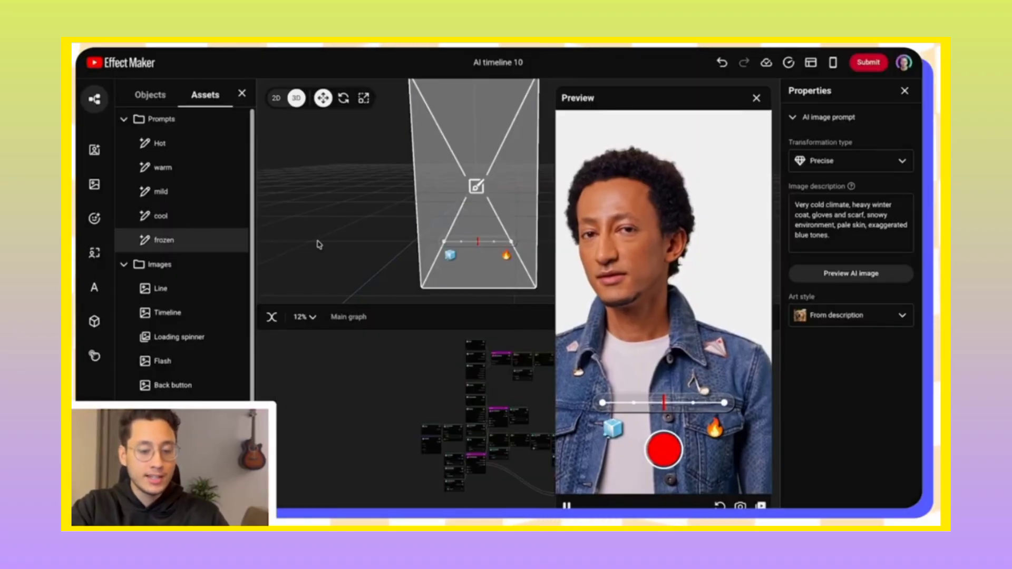
- Rename the main graph's Years list text variable to "Temperature list"
click(201, 167)
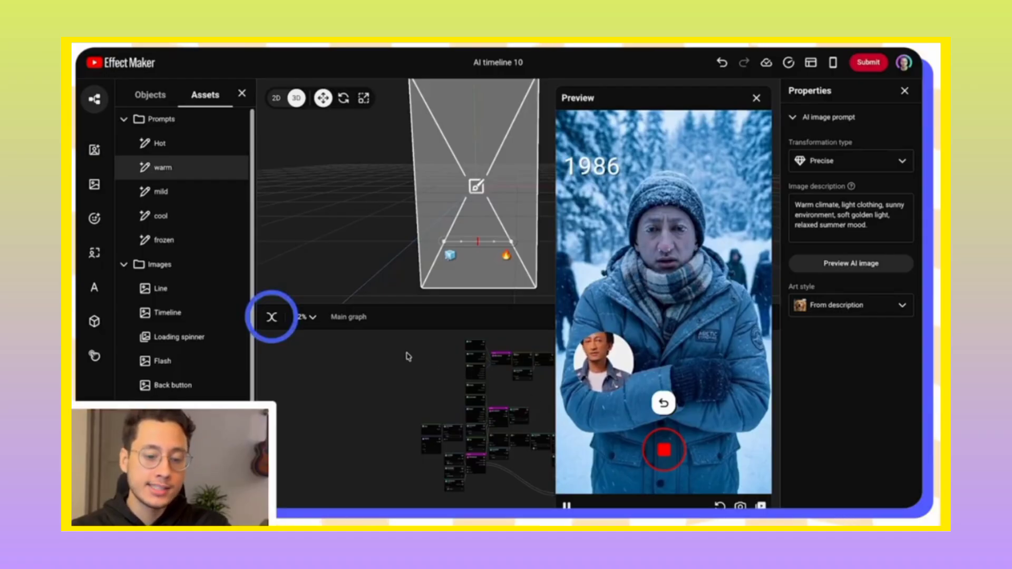
click(272, 317)
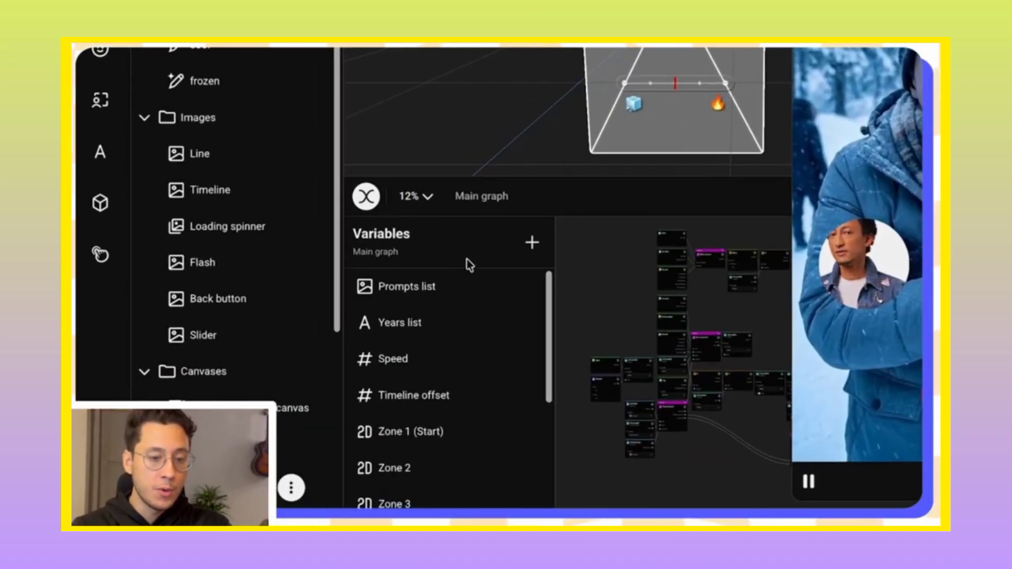
scroll(467, 275, down, 2)
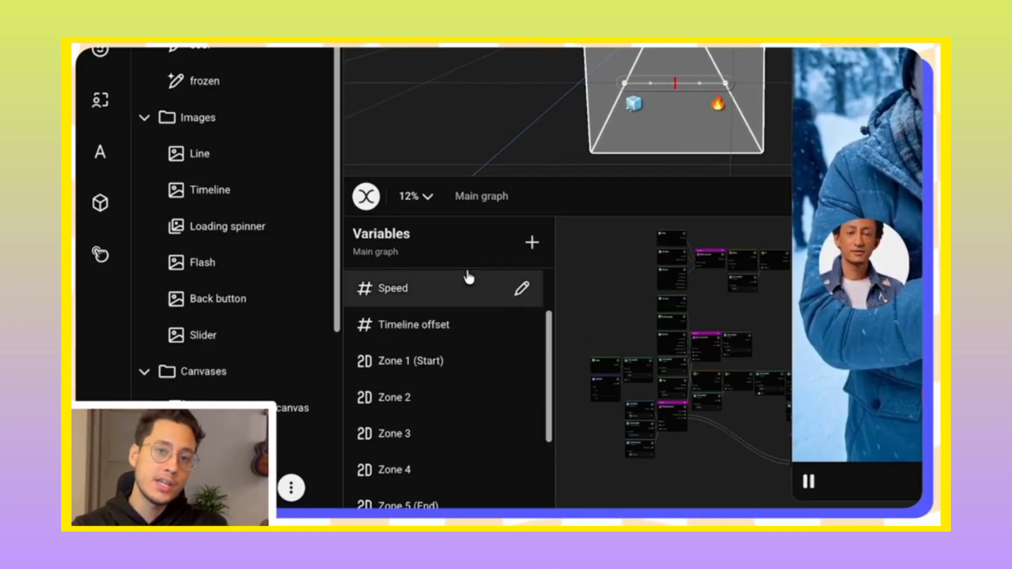
scroll(468, 276, down, 3)
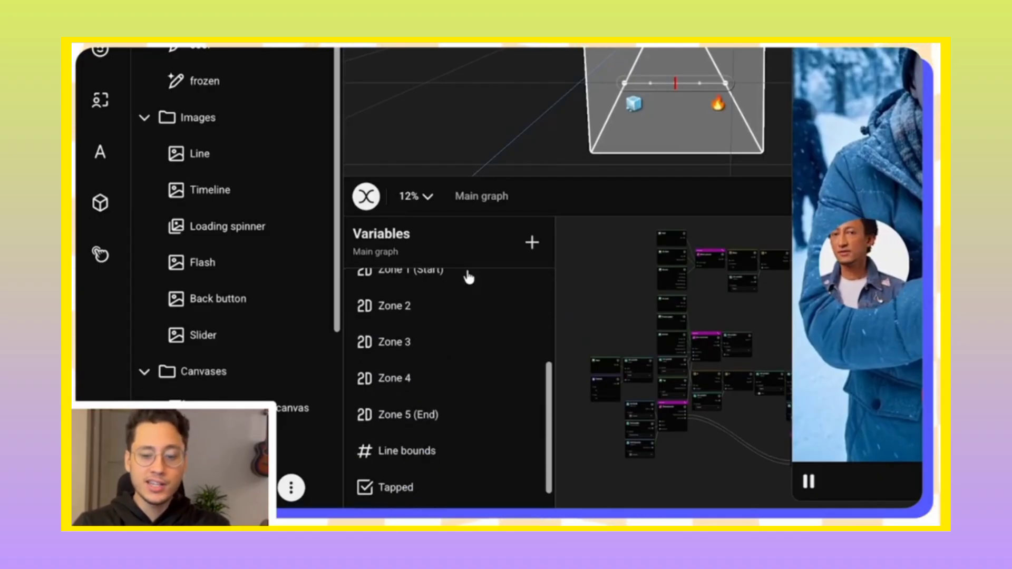
scroll(469, 277, up, 5)
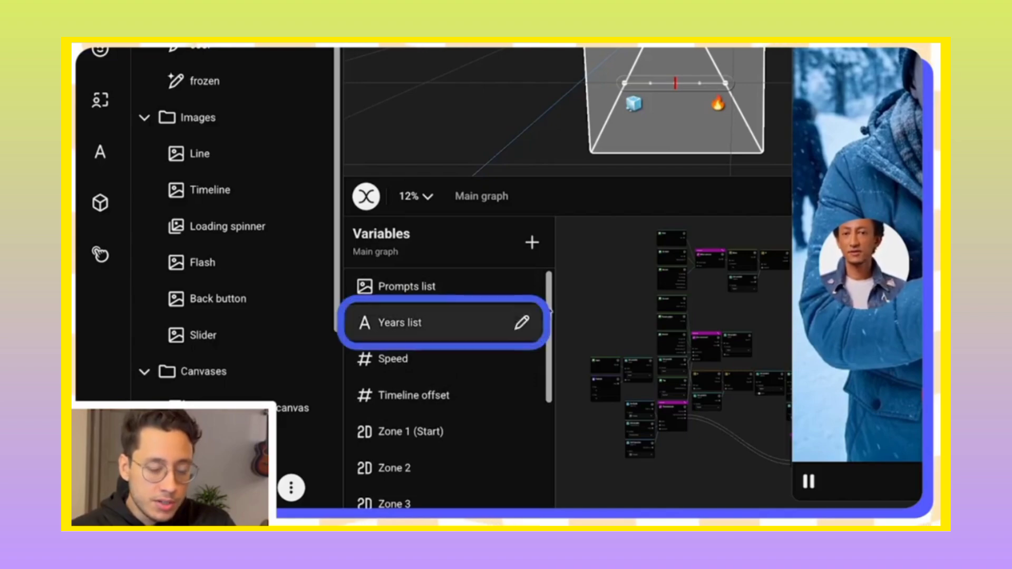
click(522, 324)
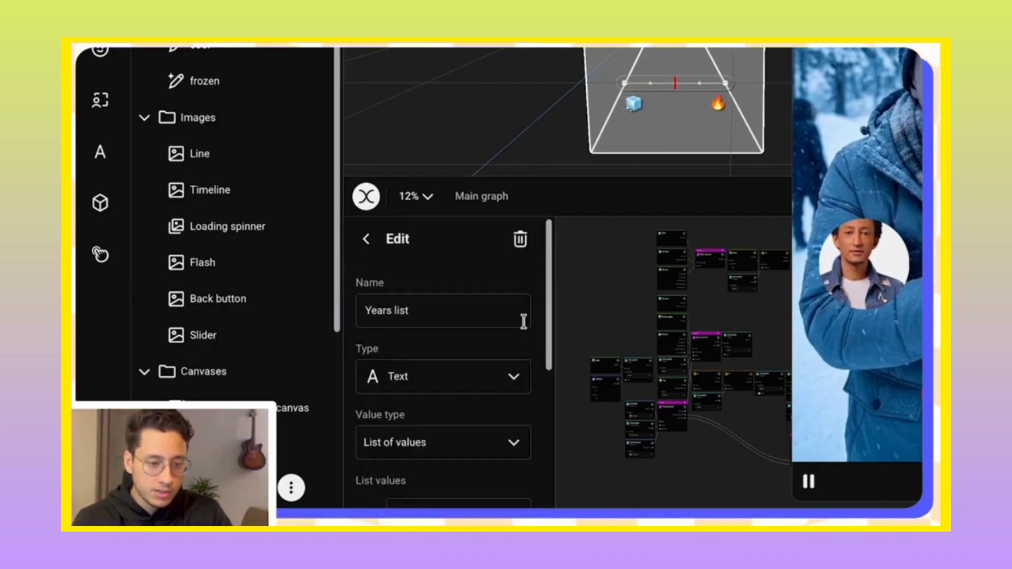
scroll(492, 300, down, 1)
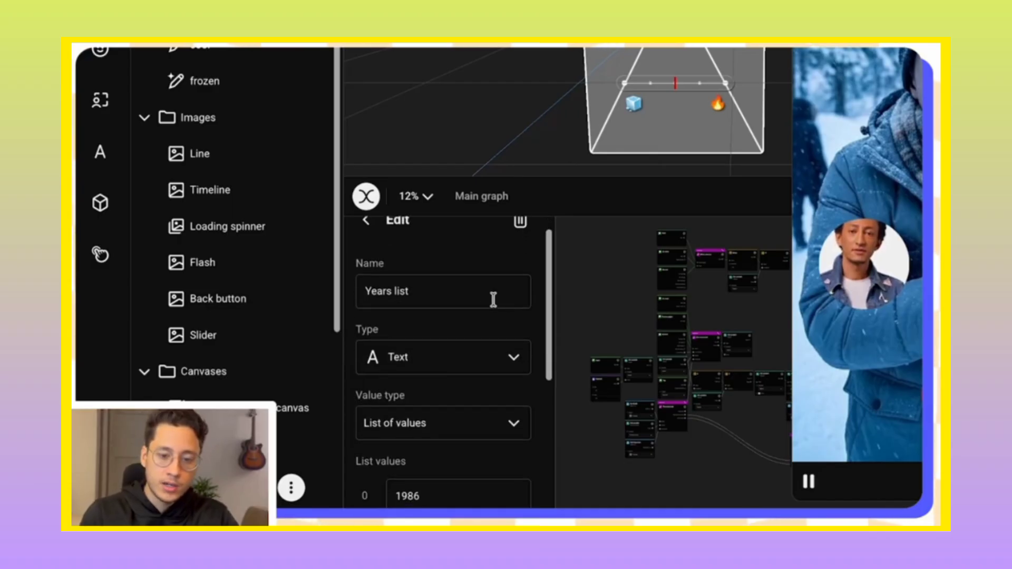
click(448, 290)
triple_click(451, 295)
text(T)
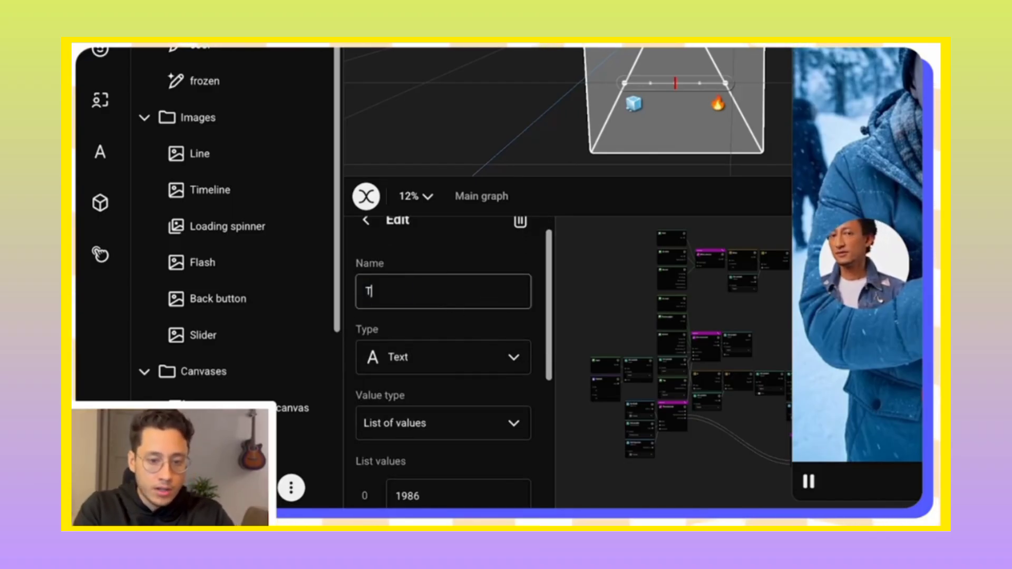
text(emperature list)
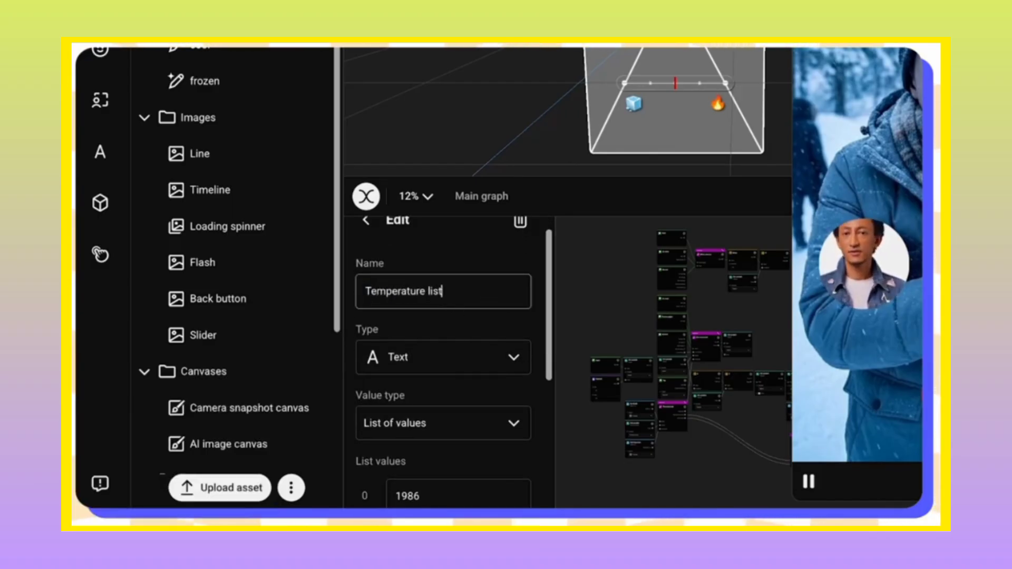
- Replace the Temperature list's five year values with frozen, cold, mild, warm and hot, in that order
scroll(457, 307, down, 4)
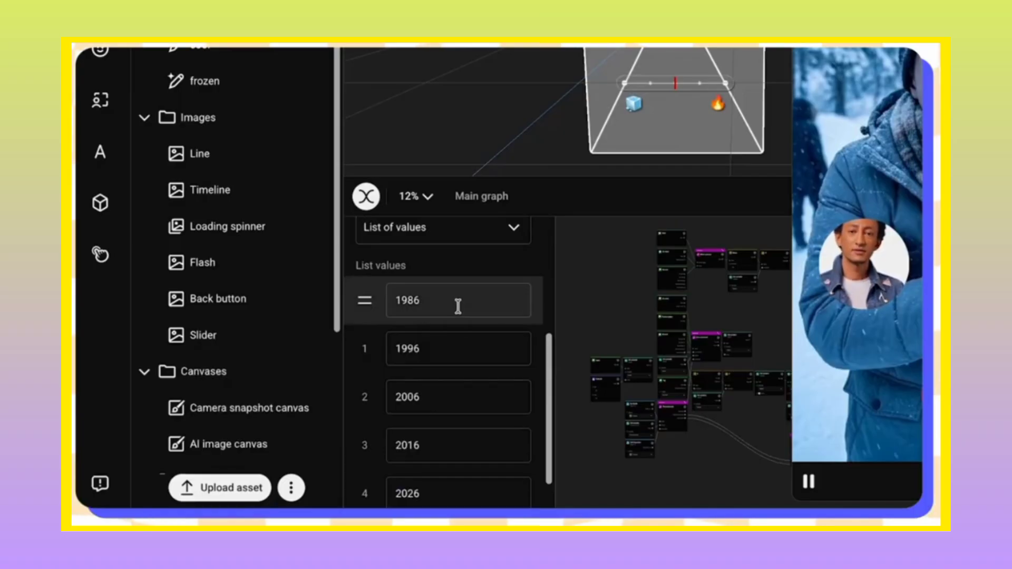
drag(427, 301, 390, 301)
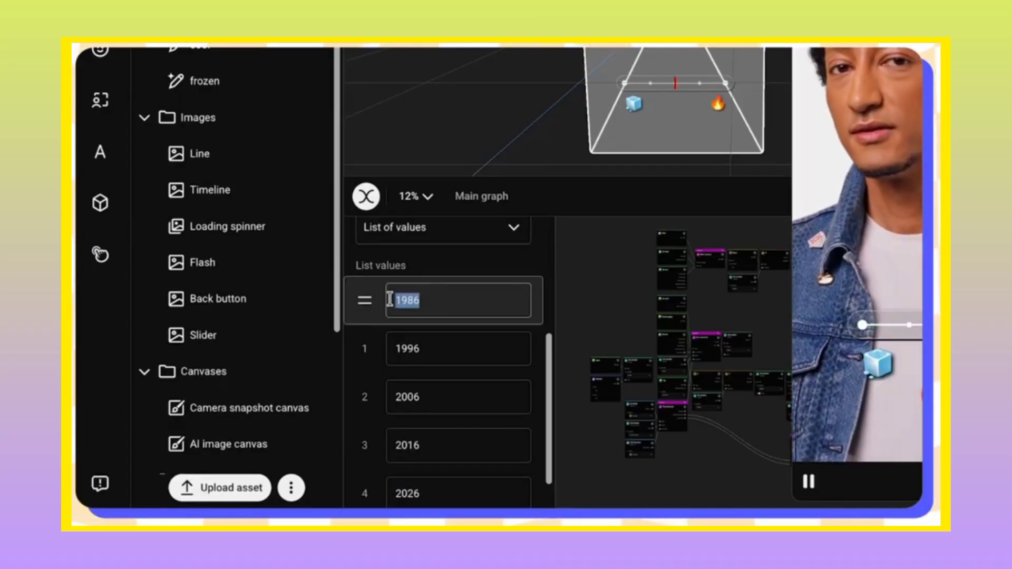
text(frozen)
key(Tab)
text(cold)
key(Tab)
text(mild)
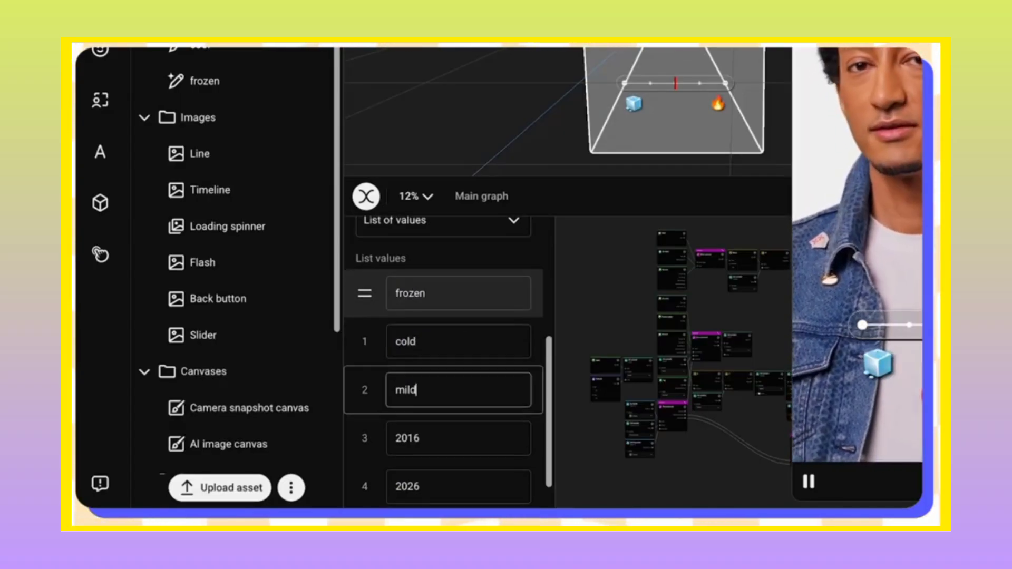
key(Tab)
text(warm)
key(Tab)
text(hot)
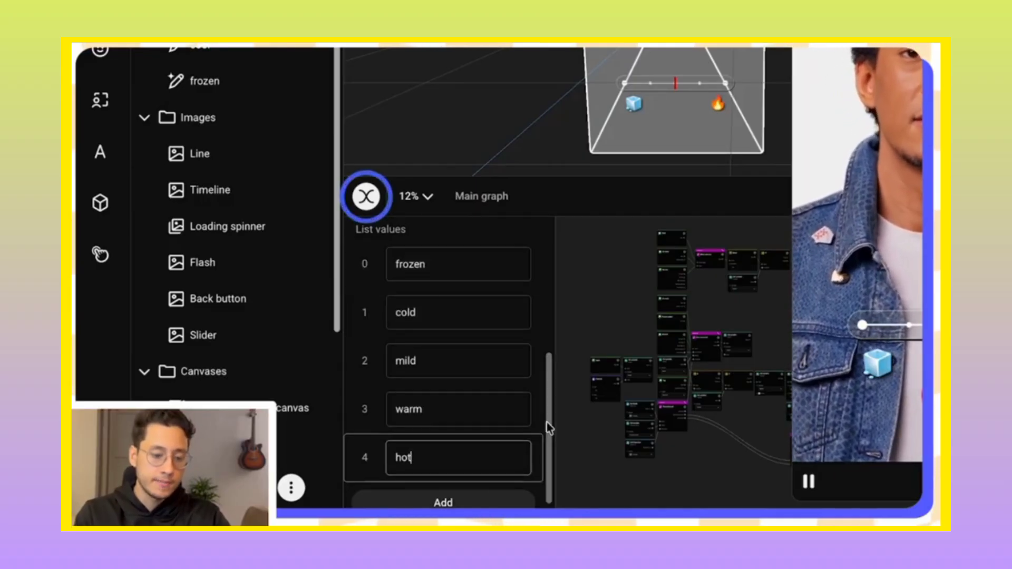
click(366, 196)
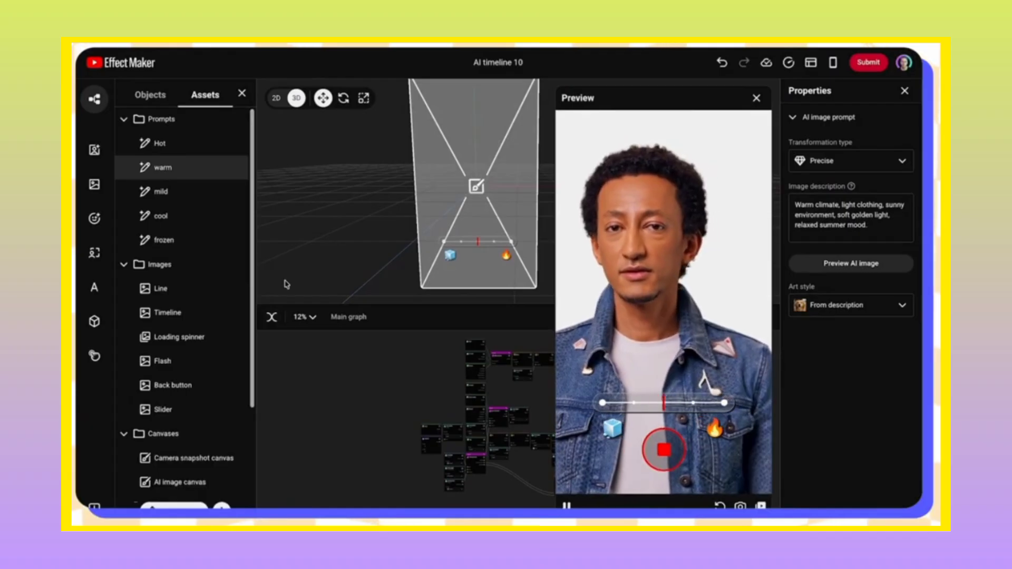
- Make the Year text object visible and rename it to Climate
click(150, 95)
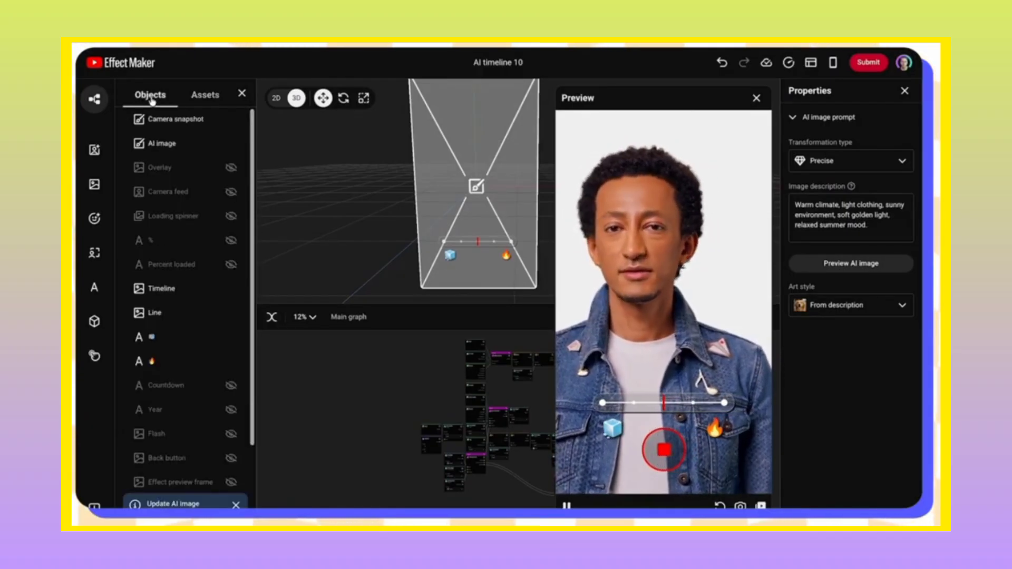
click(204, 411)
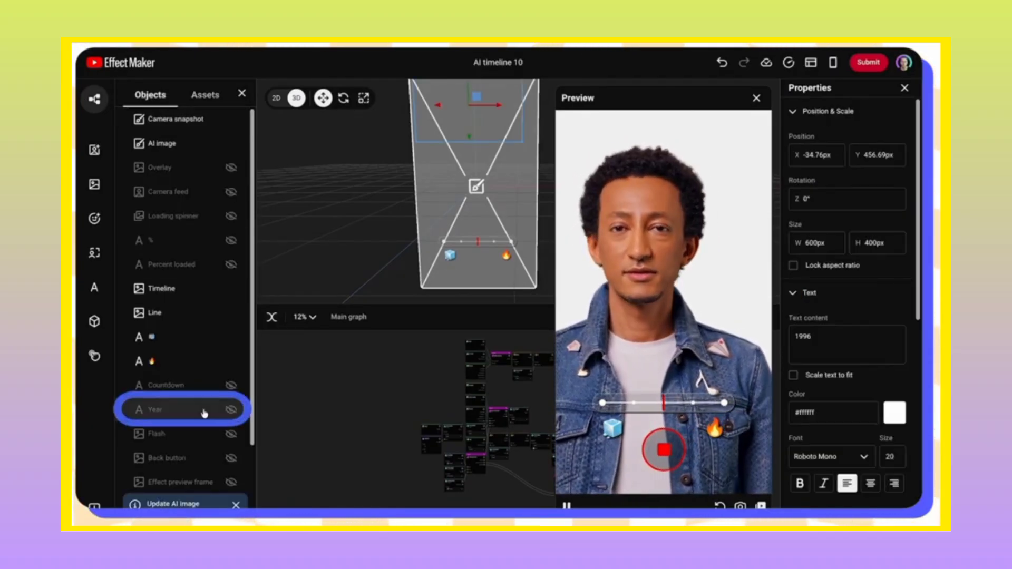
click(231, 410)
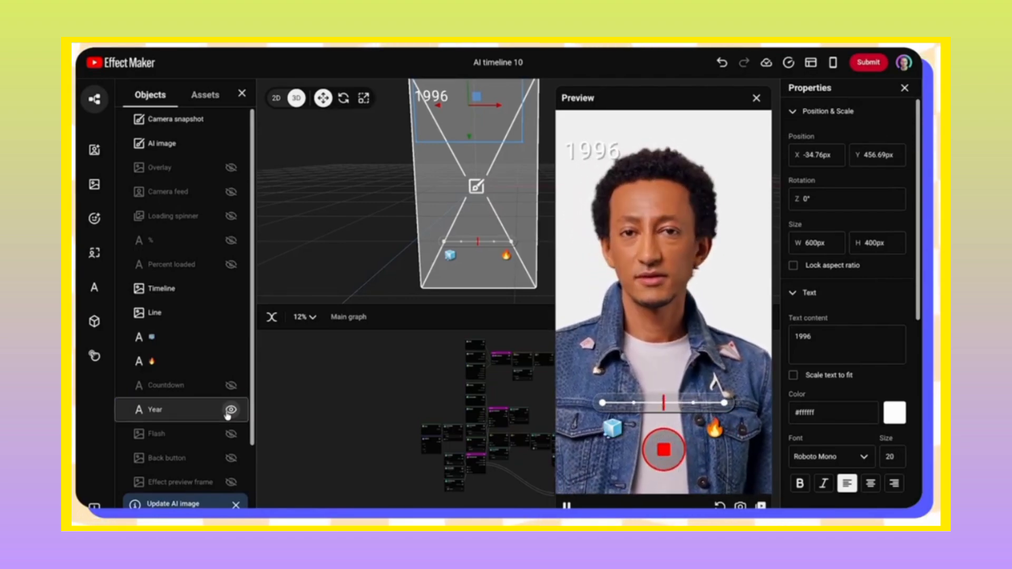
double_click(156, 410)
text(c)
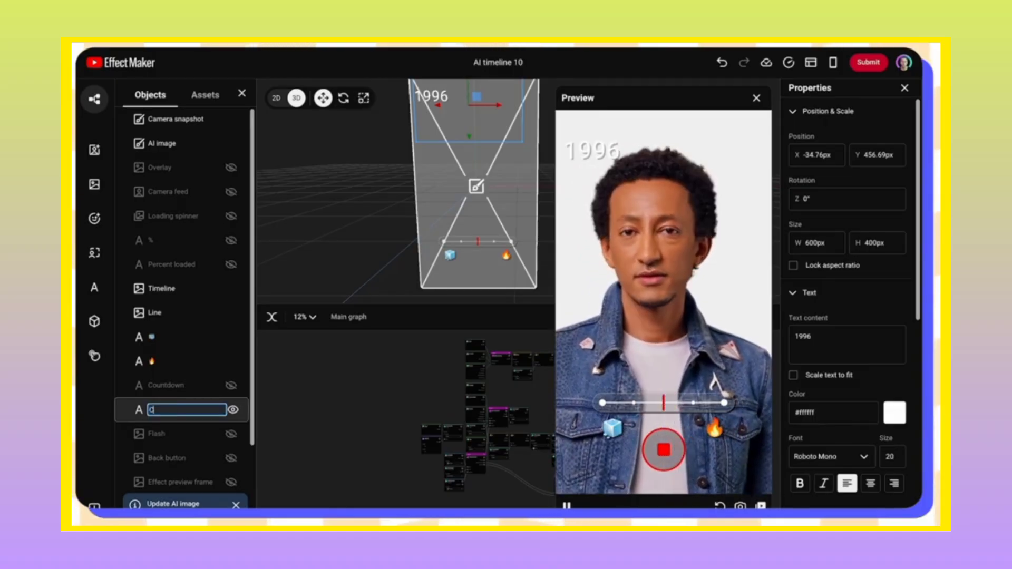
key(Return)
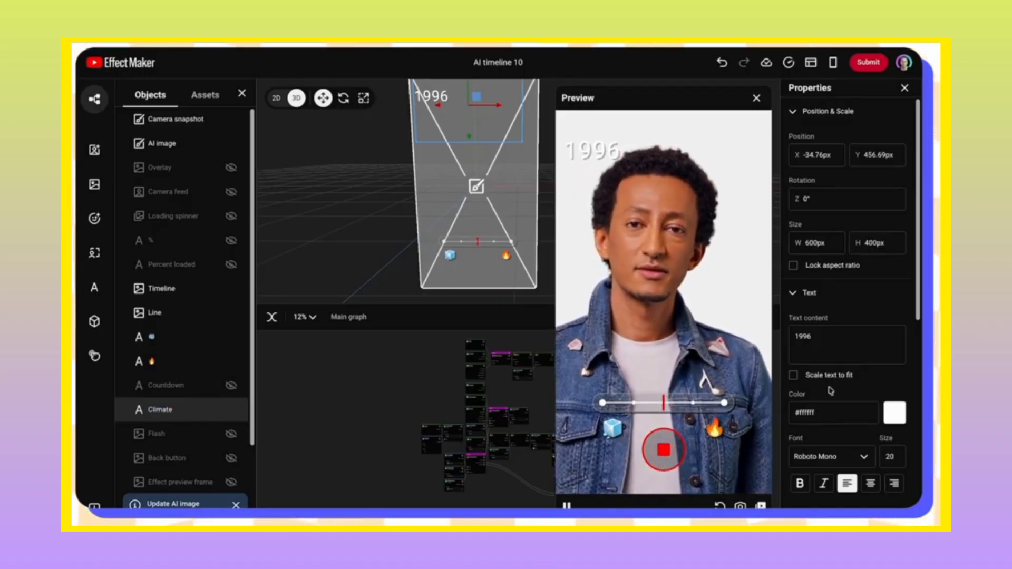
- Set the Climate text's font to Bungee and align the text to the centre
scroll(839, 390, down, 2)
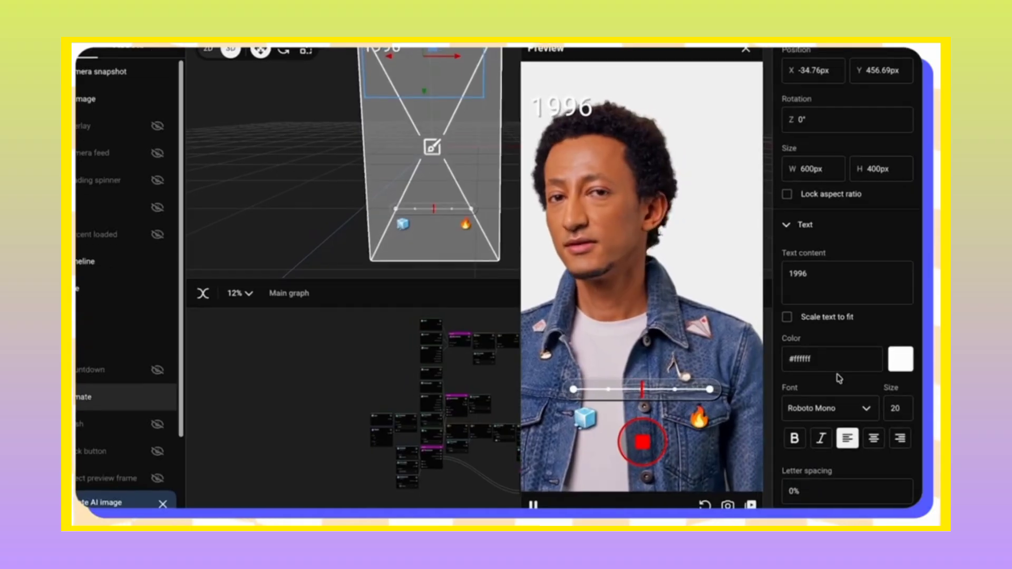
click(843, 418)
click(817, 305)
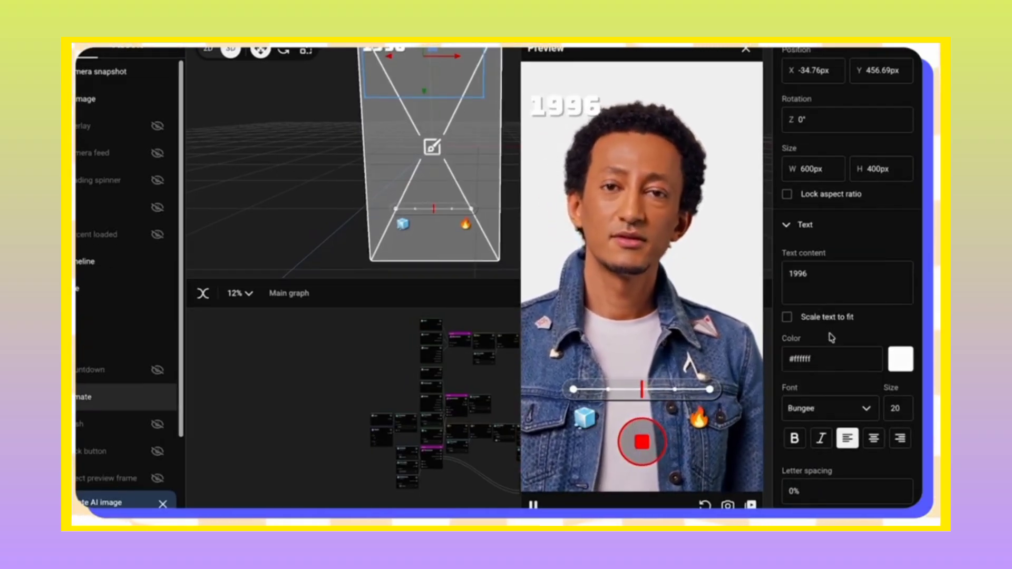
scroll(832, 336, down, 2)
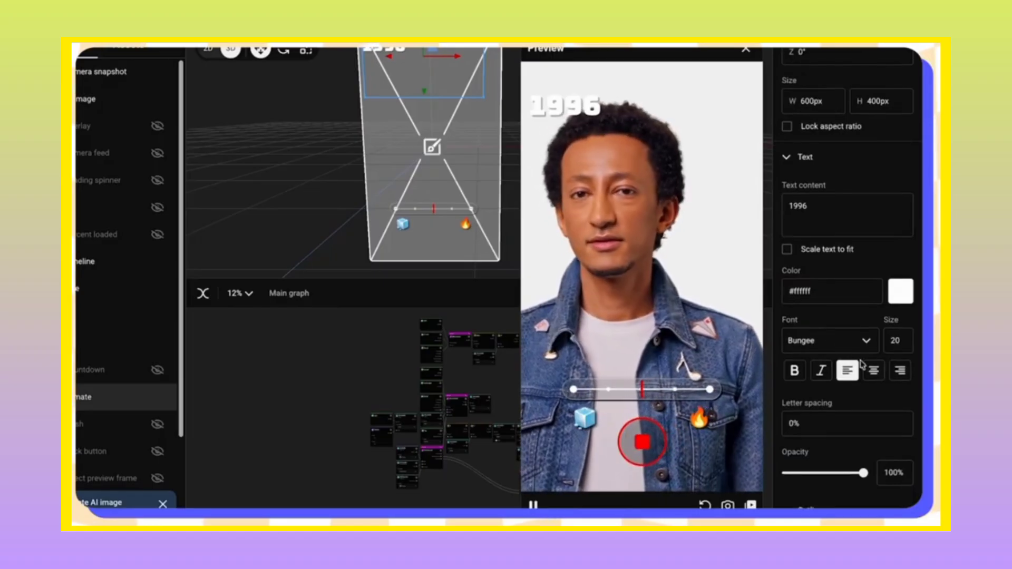
click(873, 371)
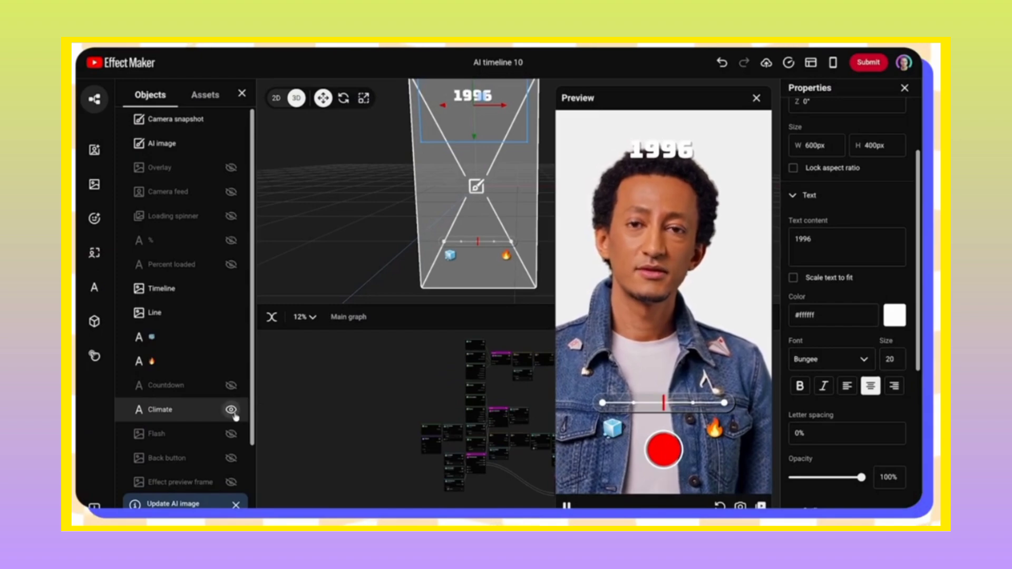
- Hide the Climate text object and test the effect by starting a recording in the preview
click(232, 411)
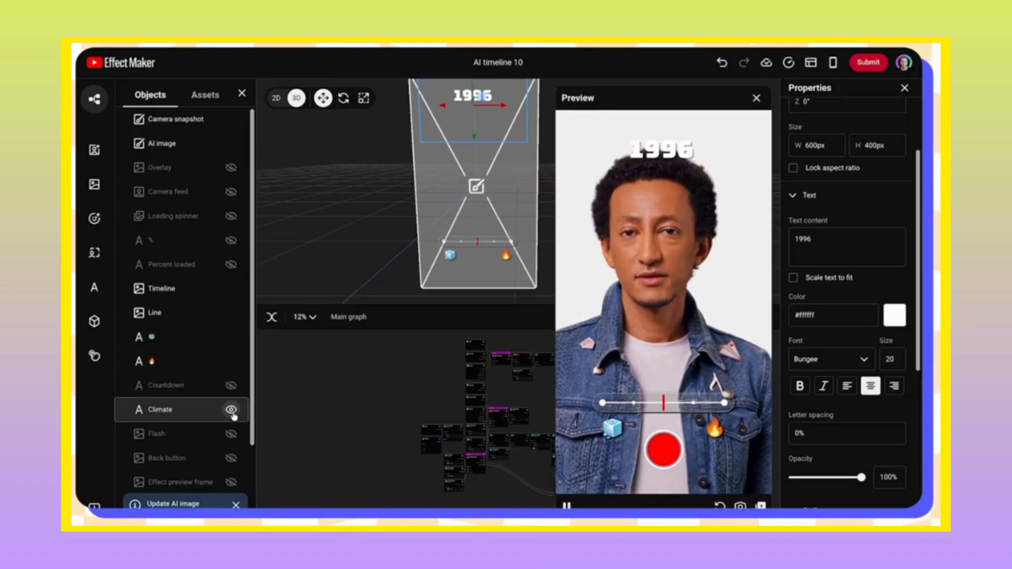
click(663, 449)
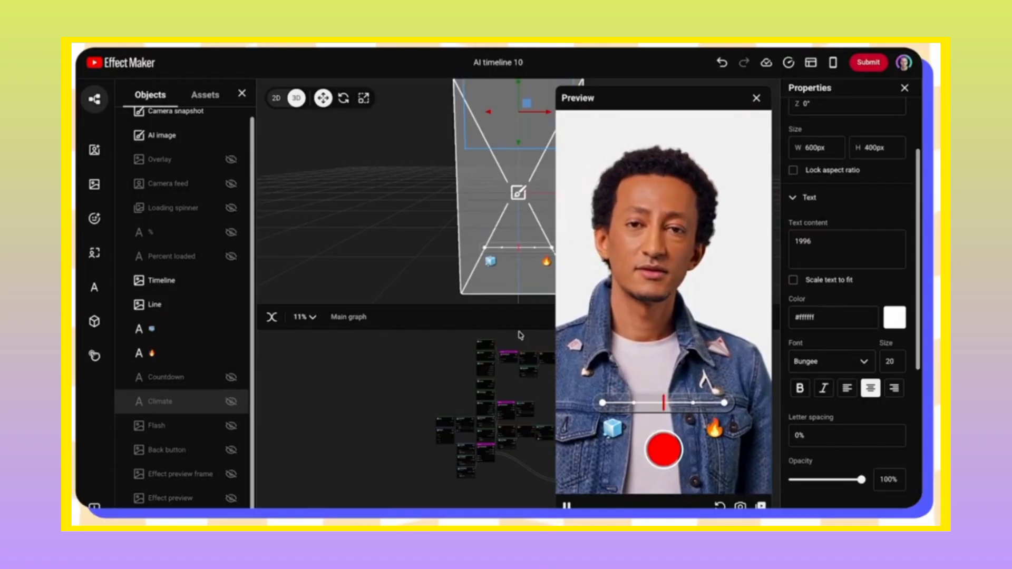
- Start submitting the effect and upload thumb2.png from the AI TIMELINE folder as its thumbnail
click(865, 63)
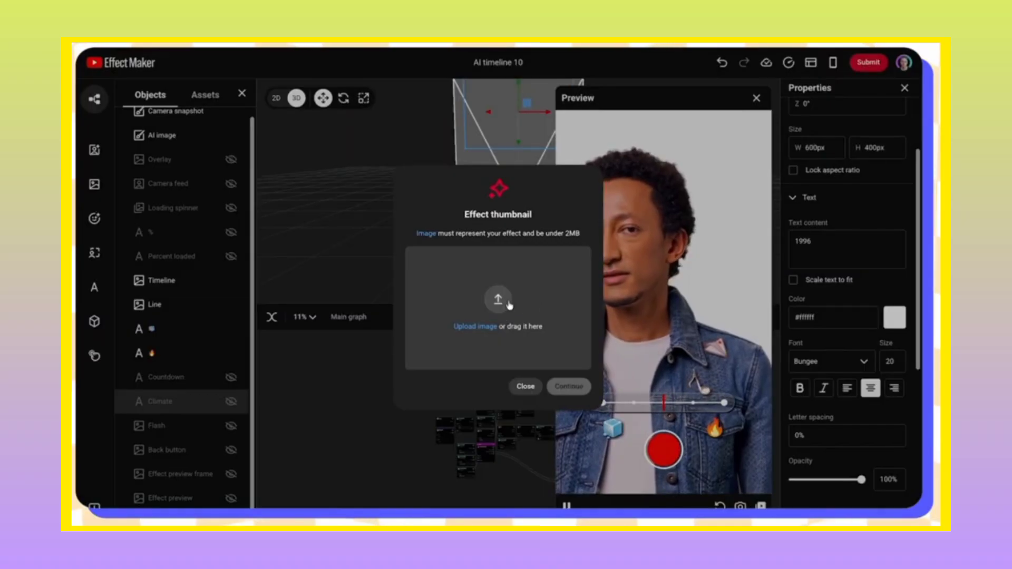
click(498, 299)
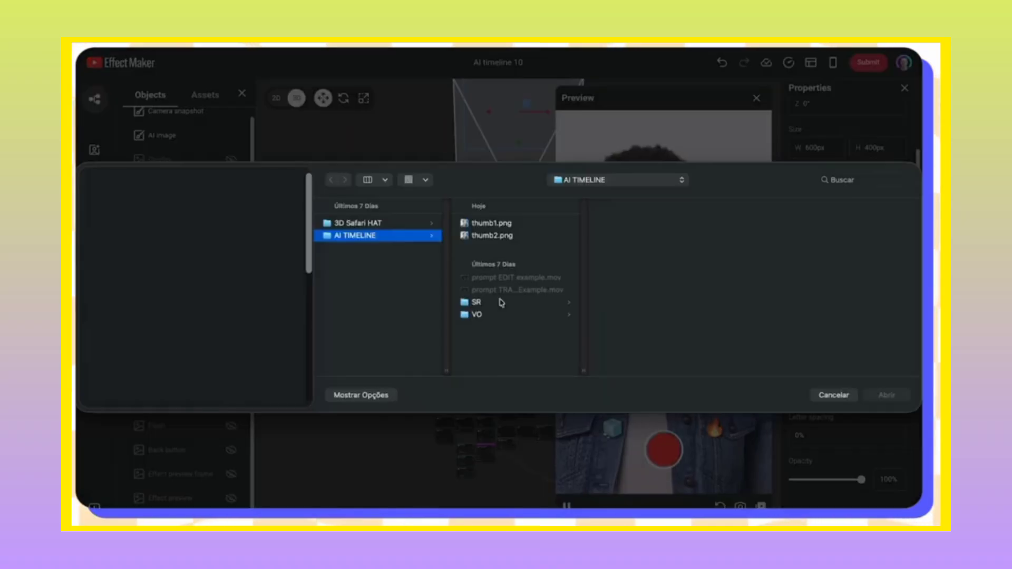
click(502, 237)
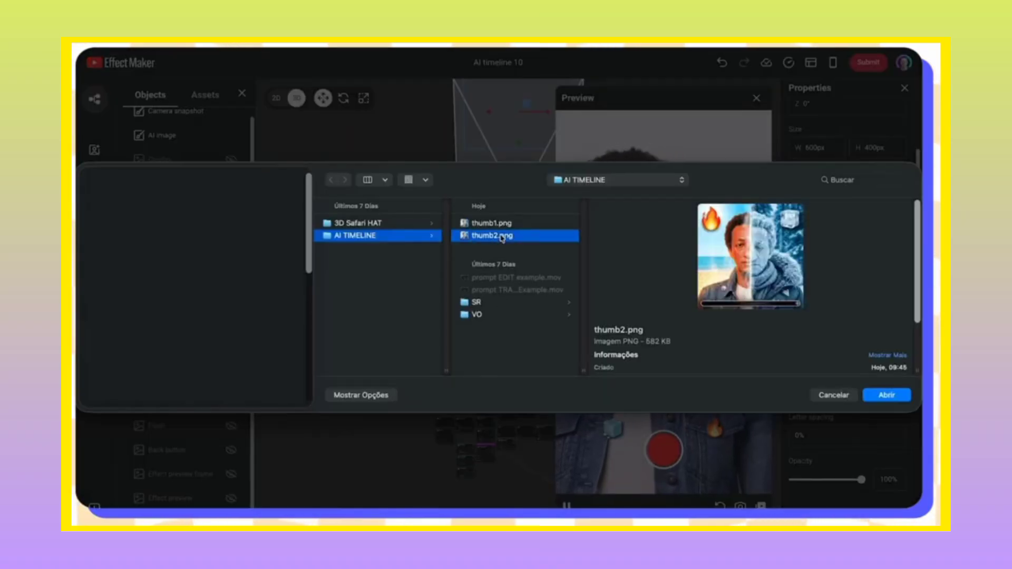
click(887, 396)
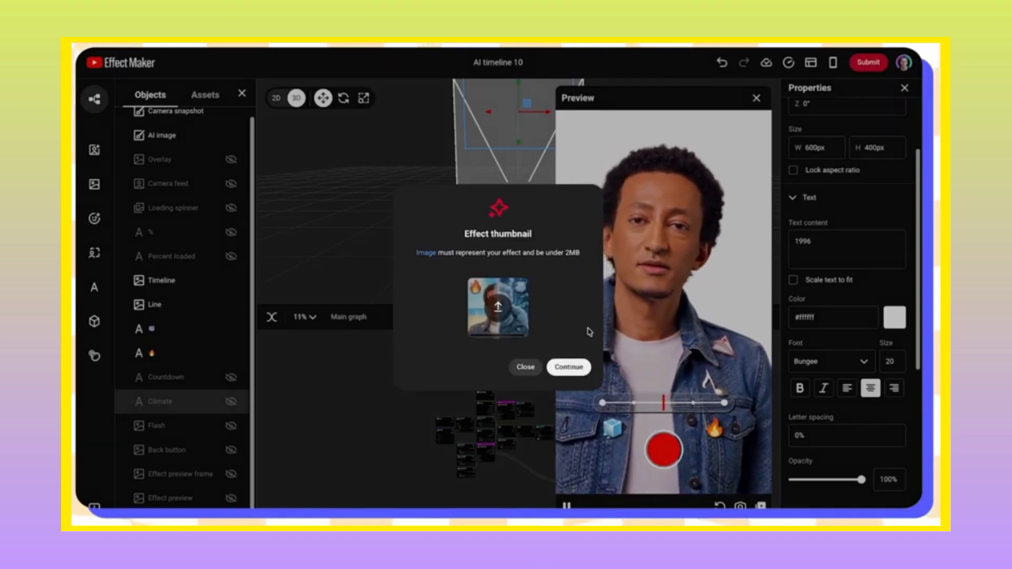
click(568, 367)
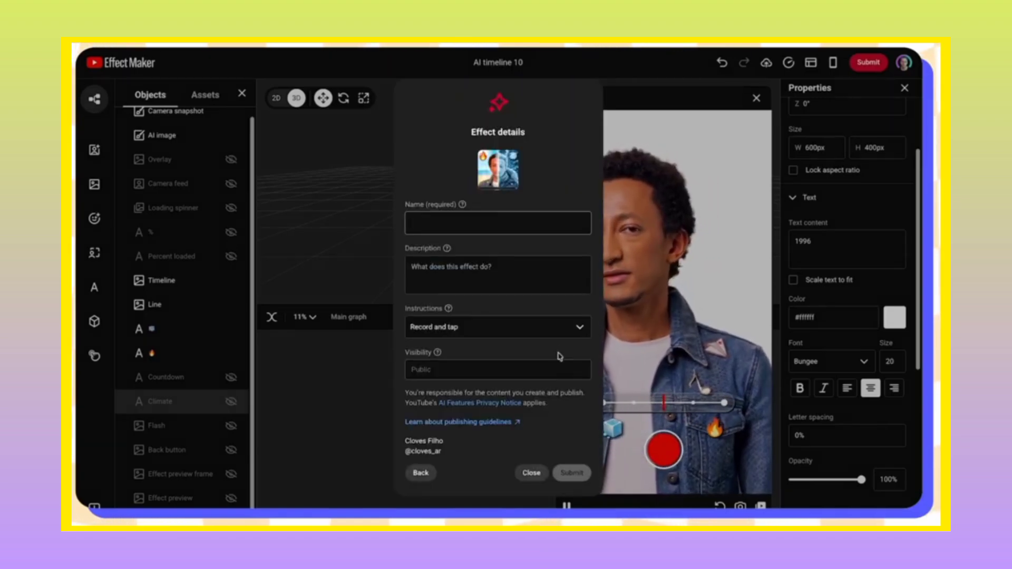
- Name the effect "Climate Shift AI" in the effect details and open its description for editing
click(482, 227)
text(Climate Shift AI)
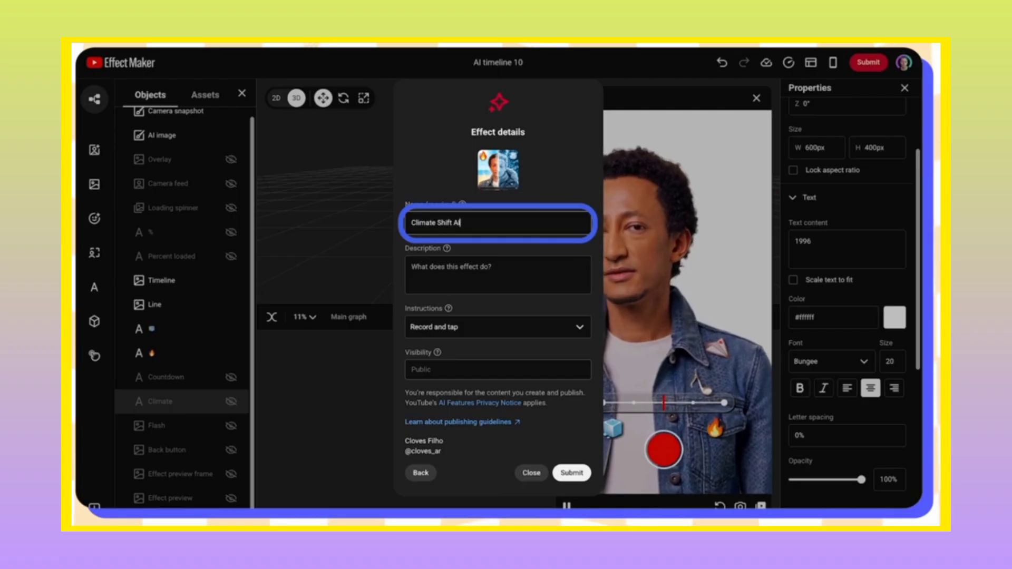
click(473, 272)
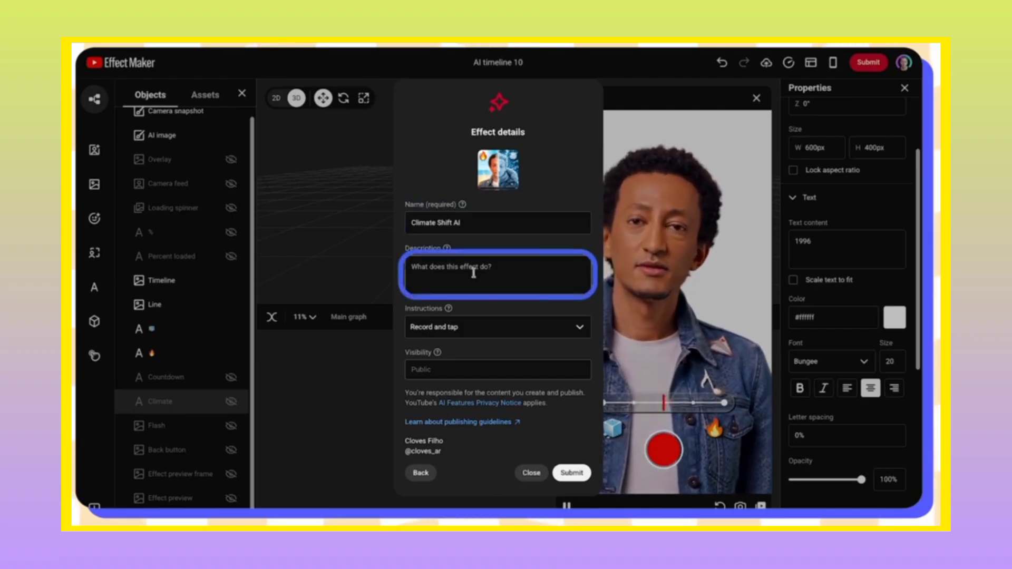